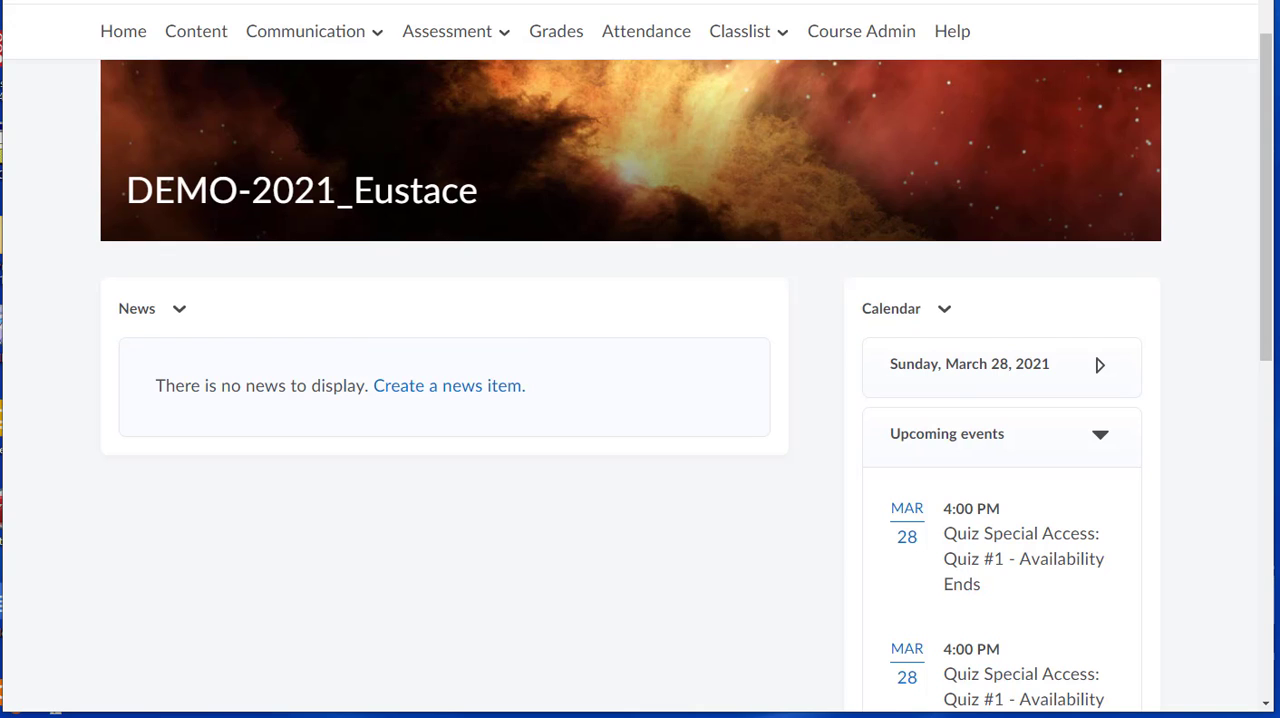
Open the course's grade settings and read the help note for the Points grade display option.
left_click(543, 33)
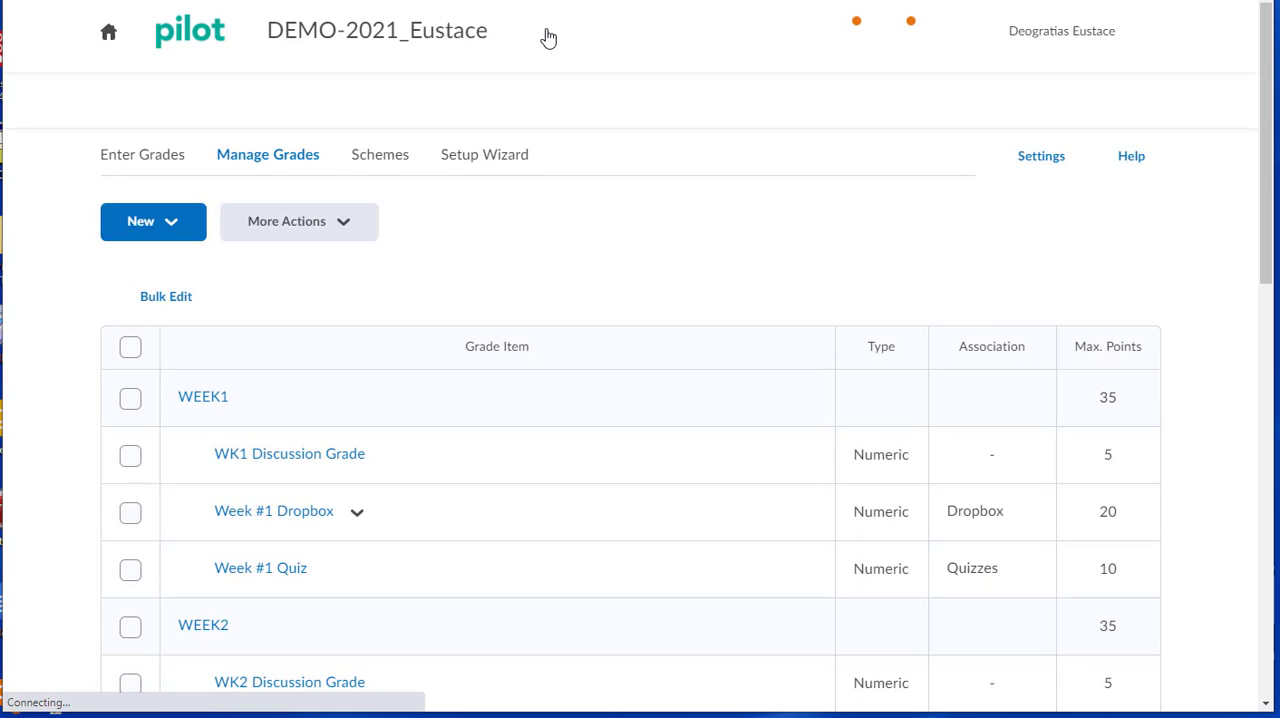
left_click(1041, 160)
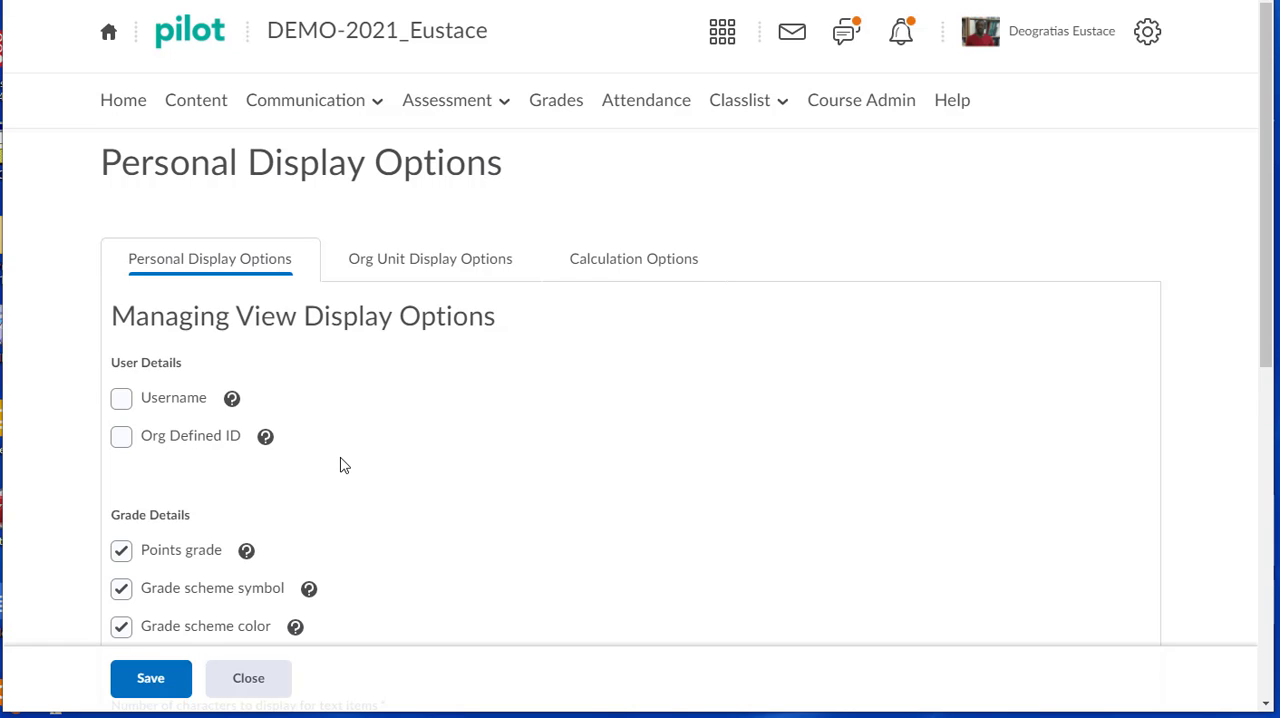
scroll(340, 465, "down", 1)
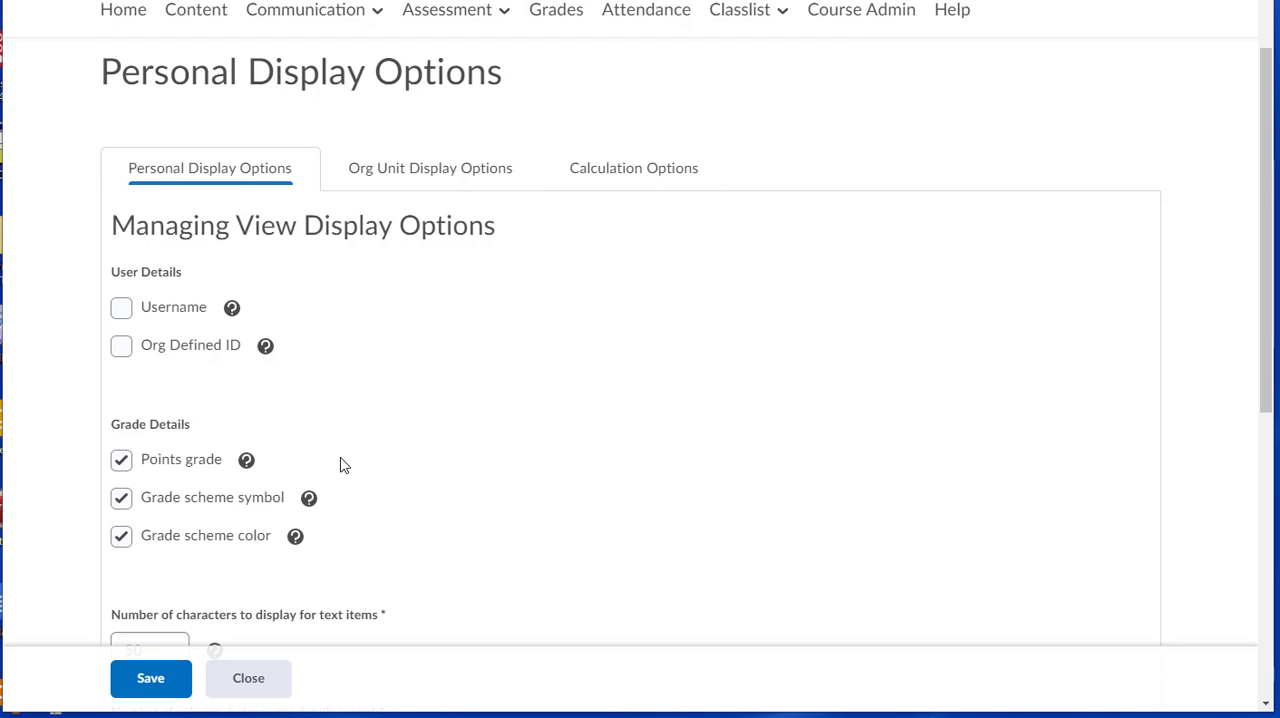
scroll(340, 465, "down", 1)
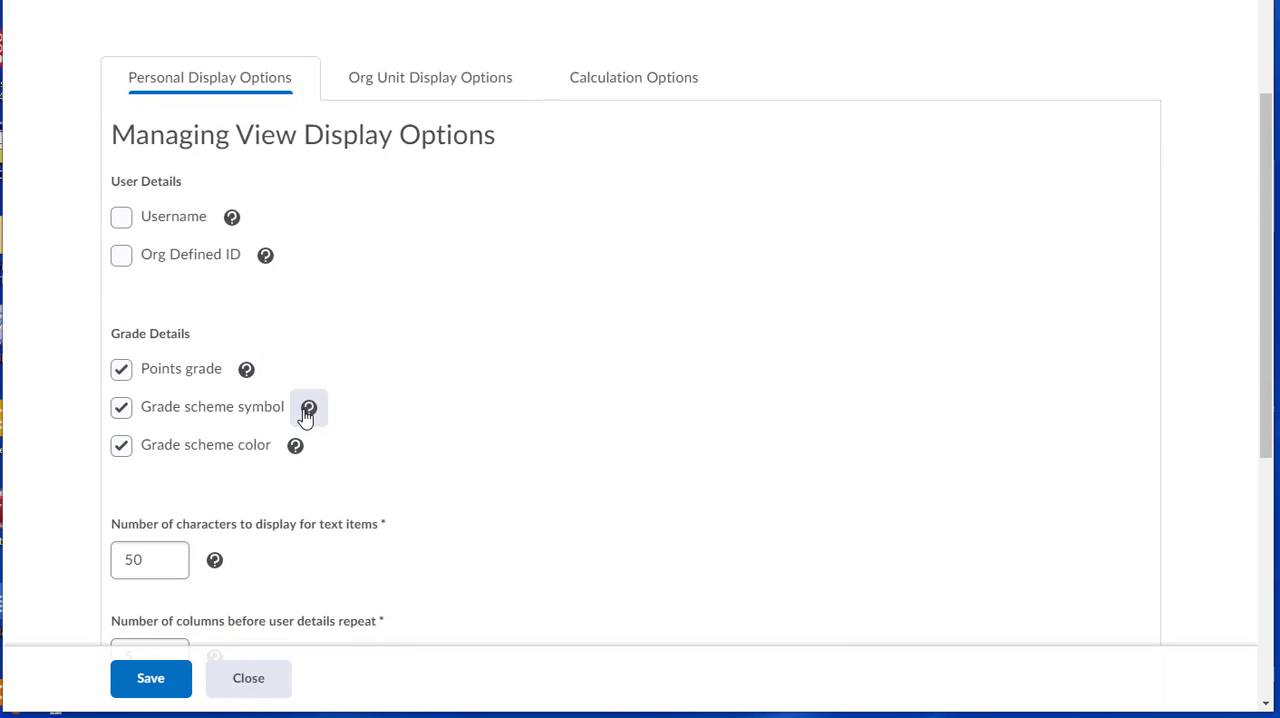
left_click(246, 370)
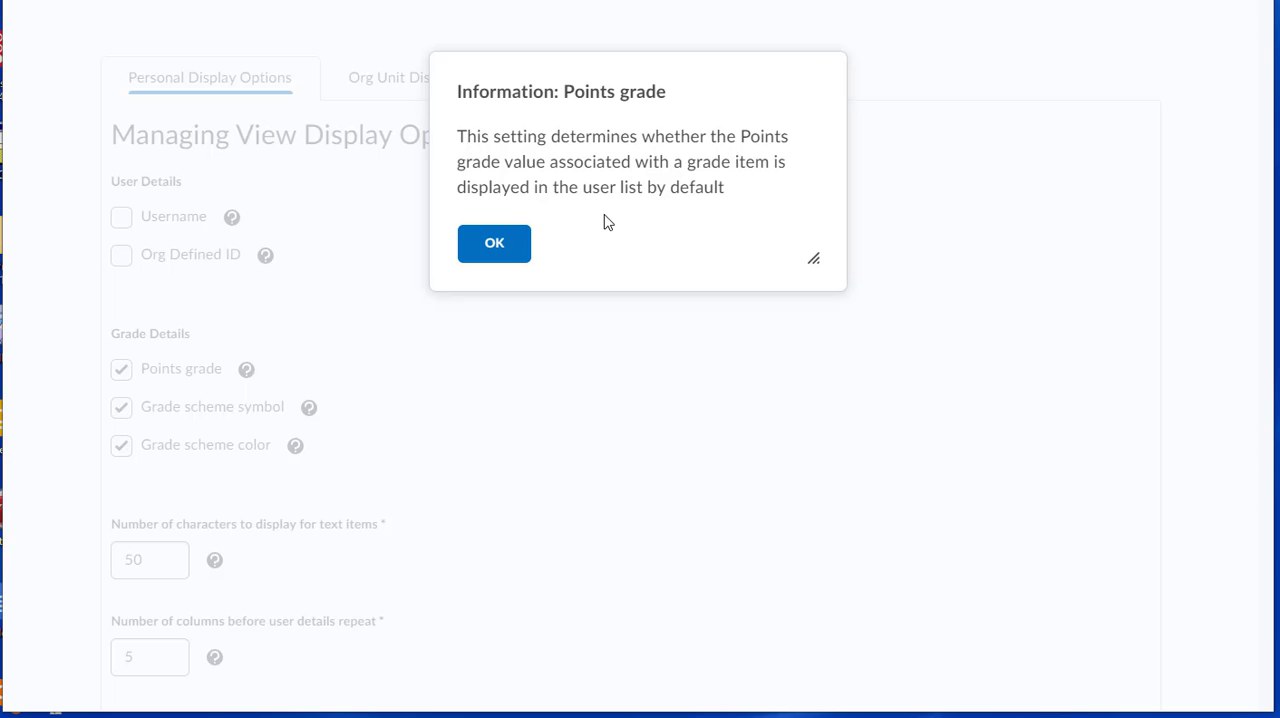
left_click(508, 245)
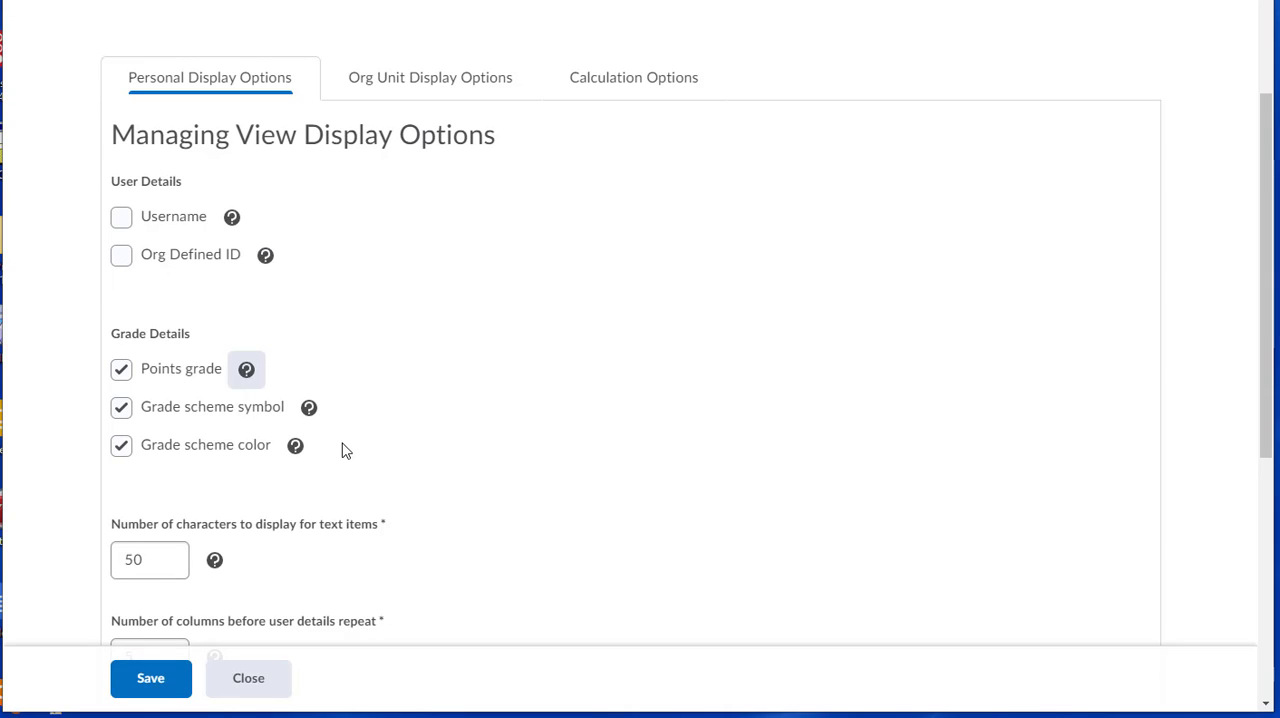
Review the remaining personal display options, keep Manage Grades as the default grades area, and save the settings.
scroll(414, 452, "down", 4)
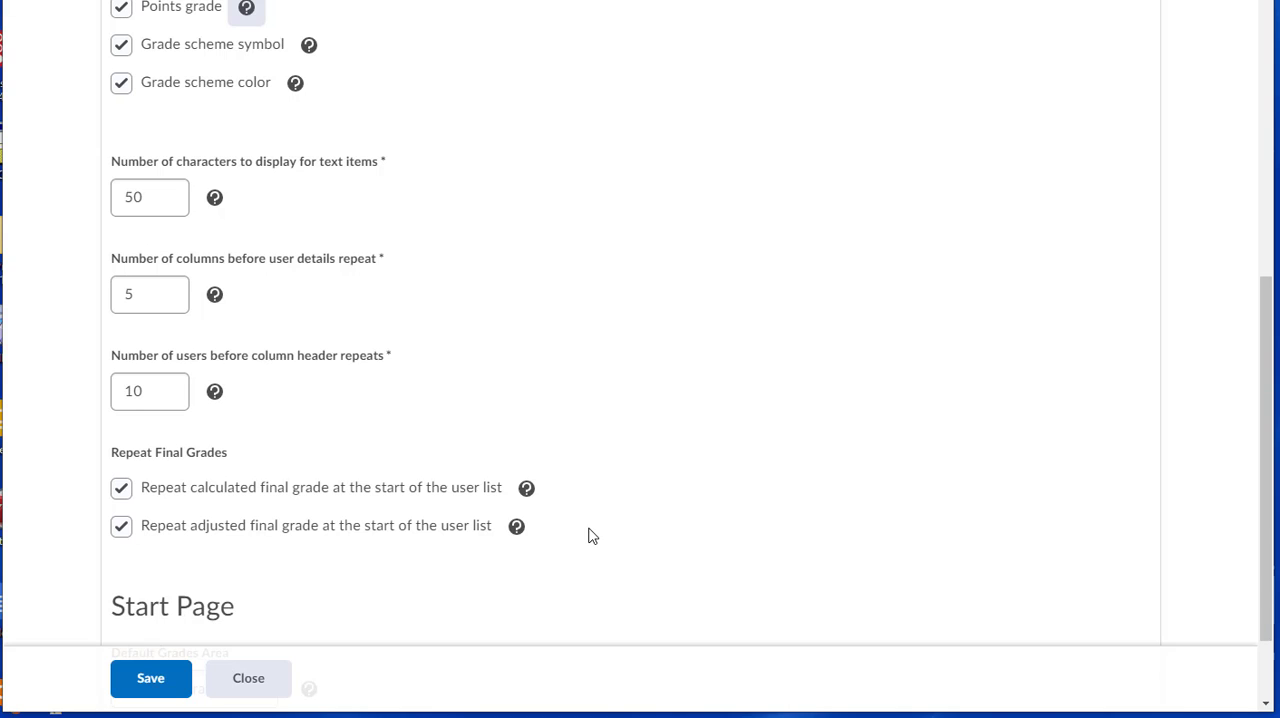
scroll(526, 500, "up", 1)
scroll(526, 500, "down", 2)
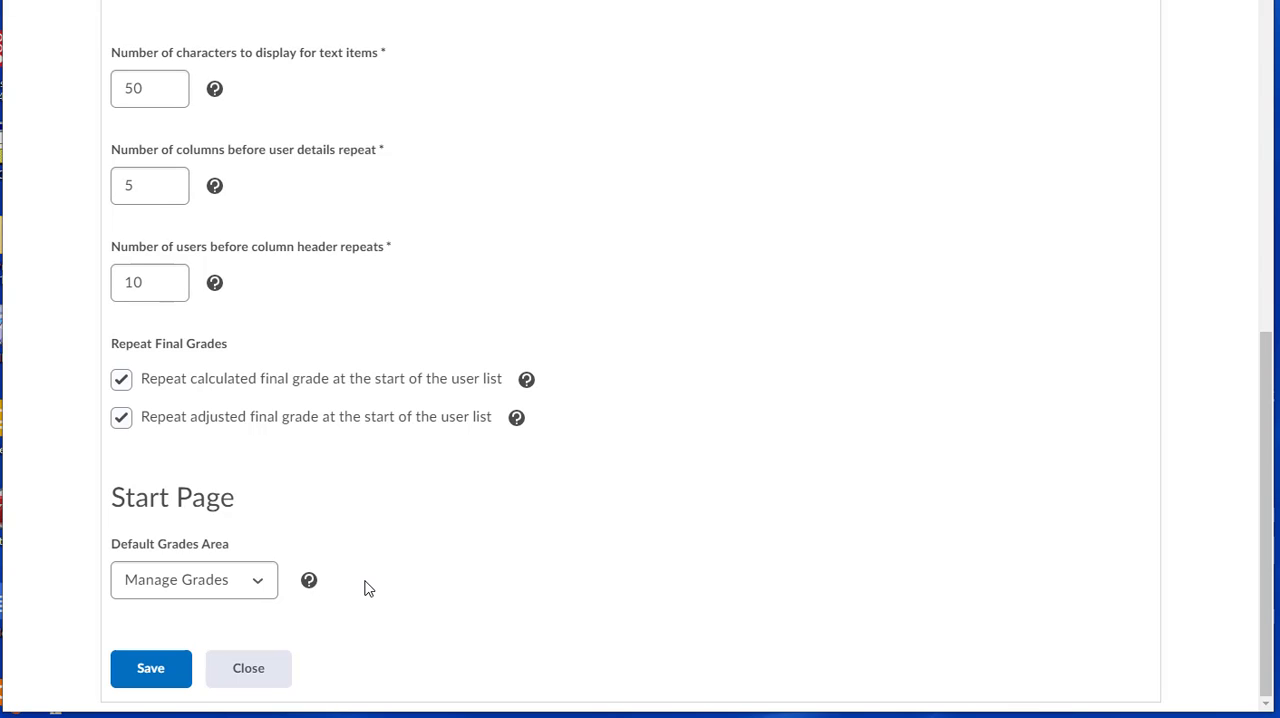
left_click(259, 582)
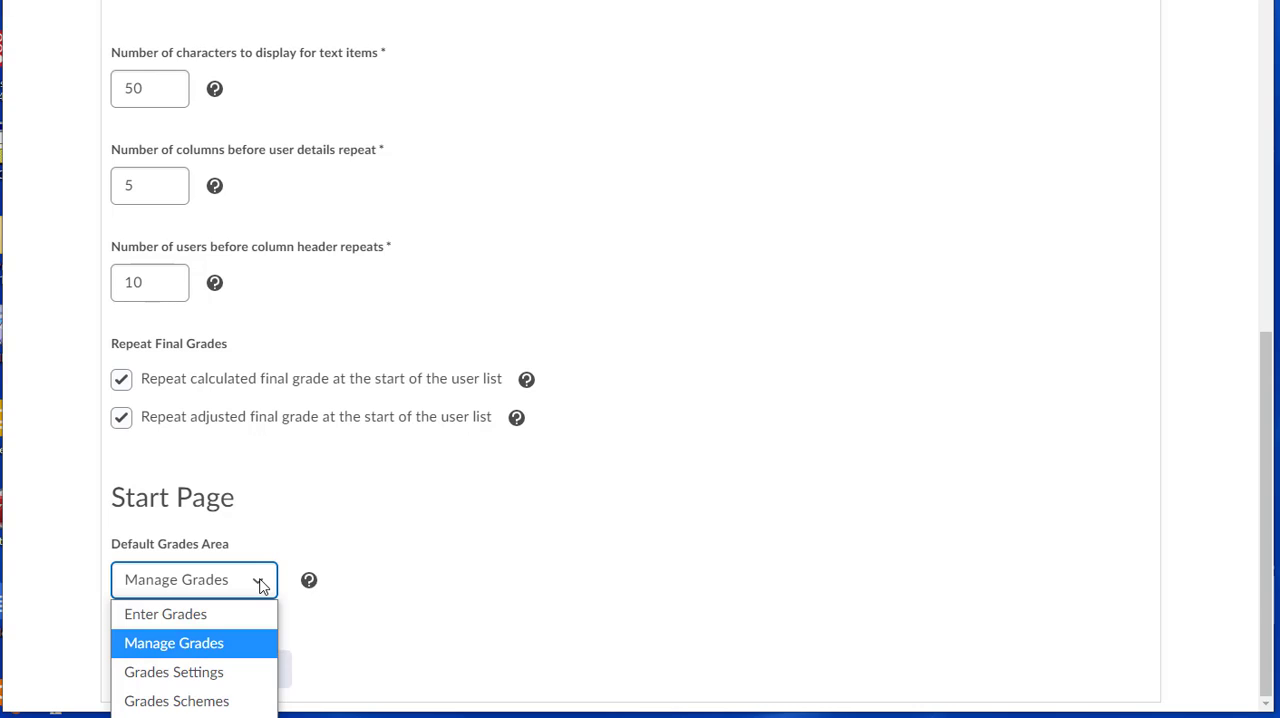
left_click(391, 580)
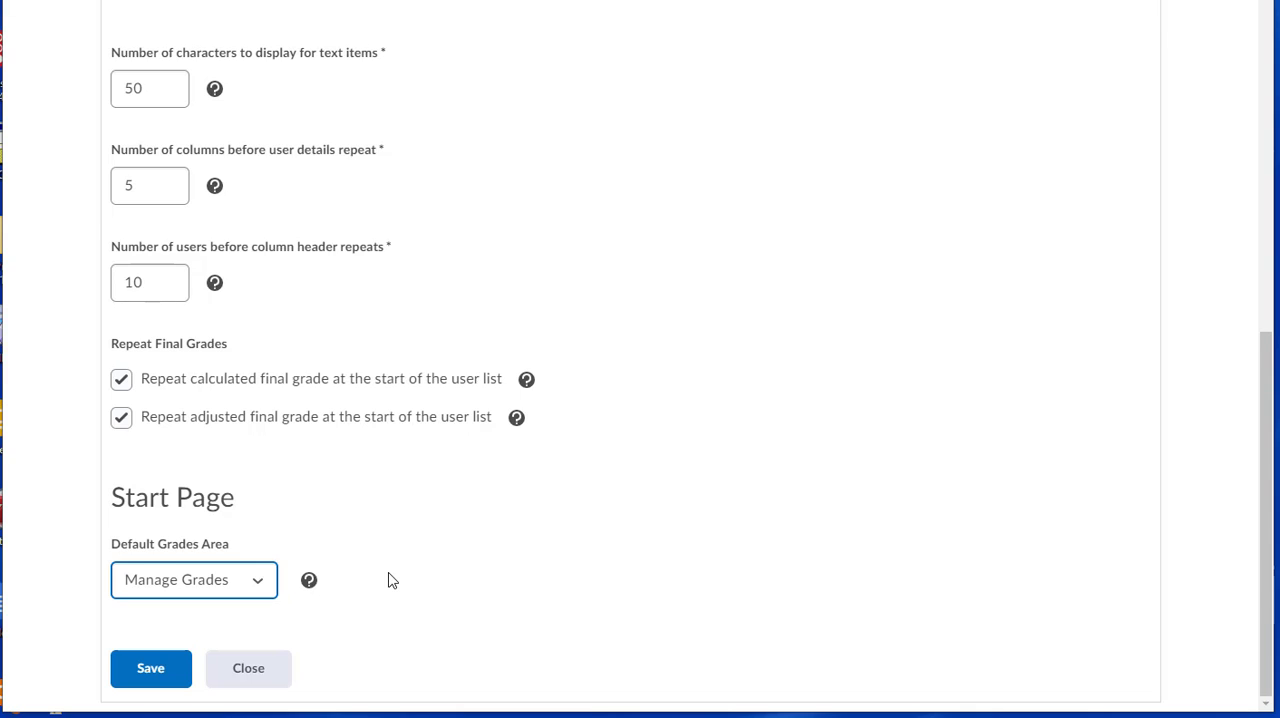
left_click(158, 672)
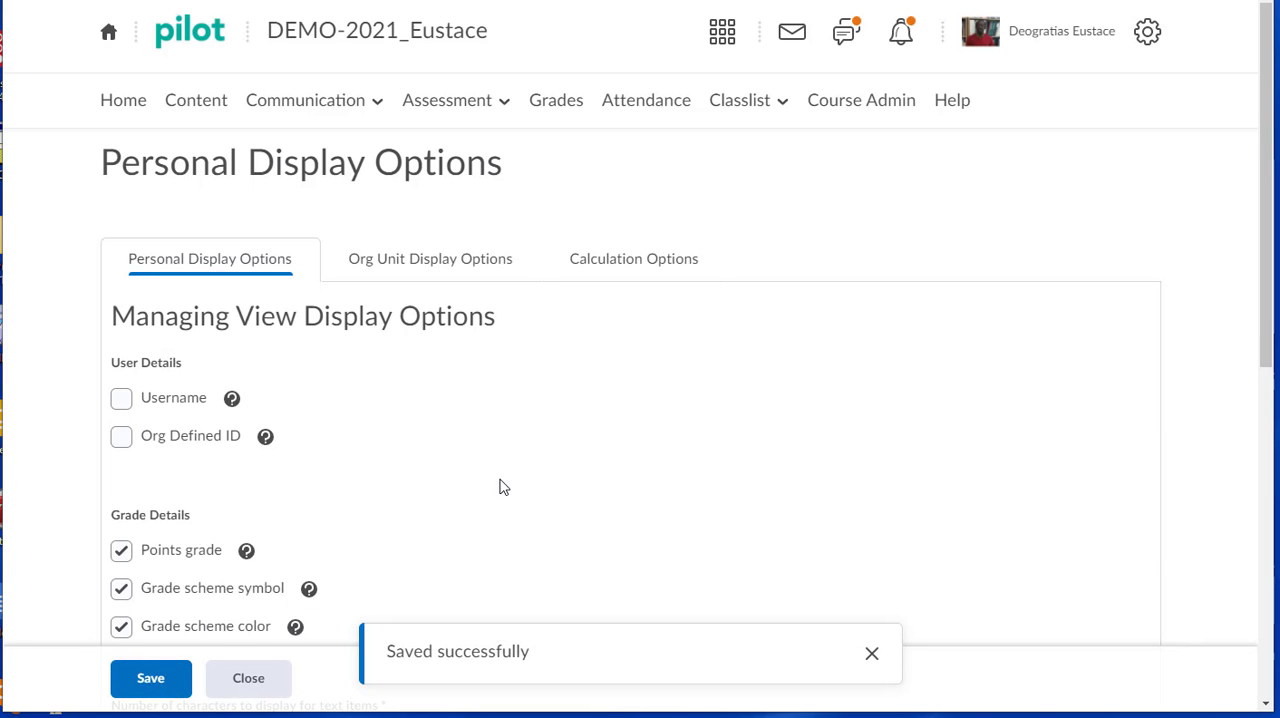
Examine the grading system, final grade release, ungraded items and auto update settings in Calculation Options.
left_click(626, 262)
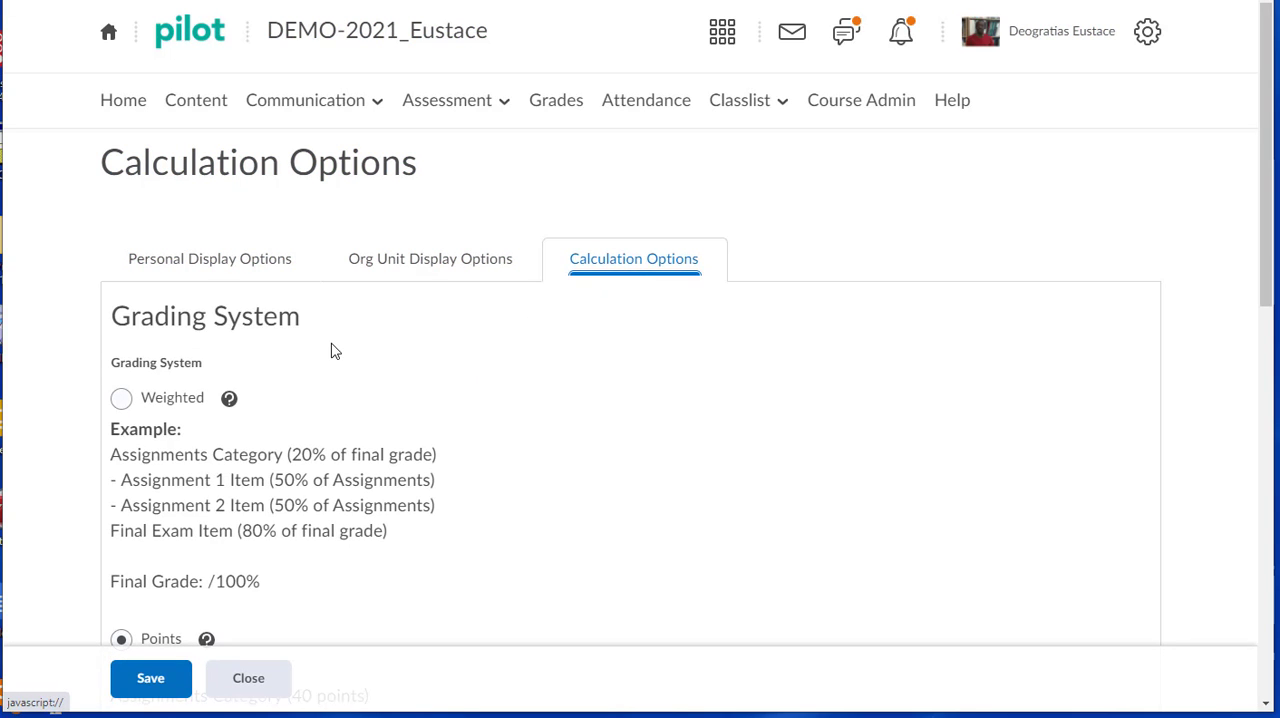
scroll(335, 350, "down", 1)
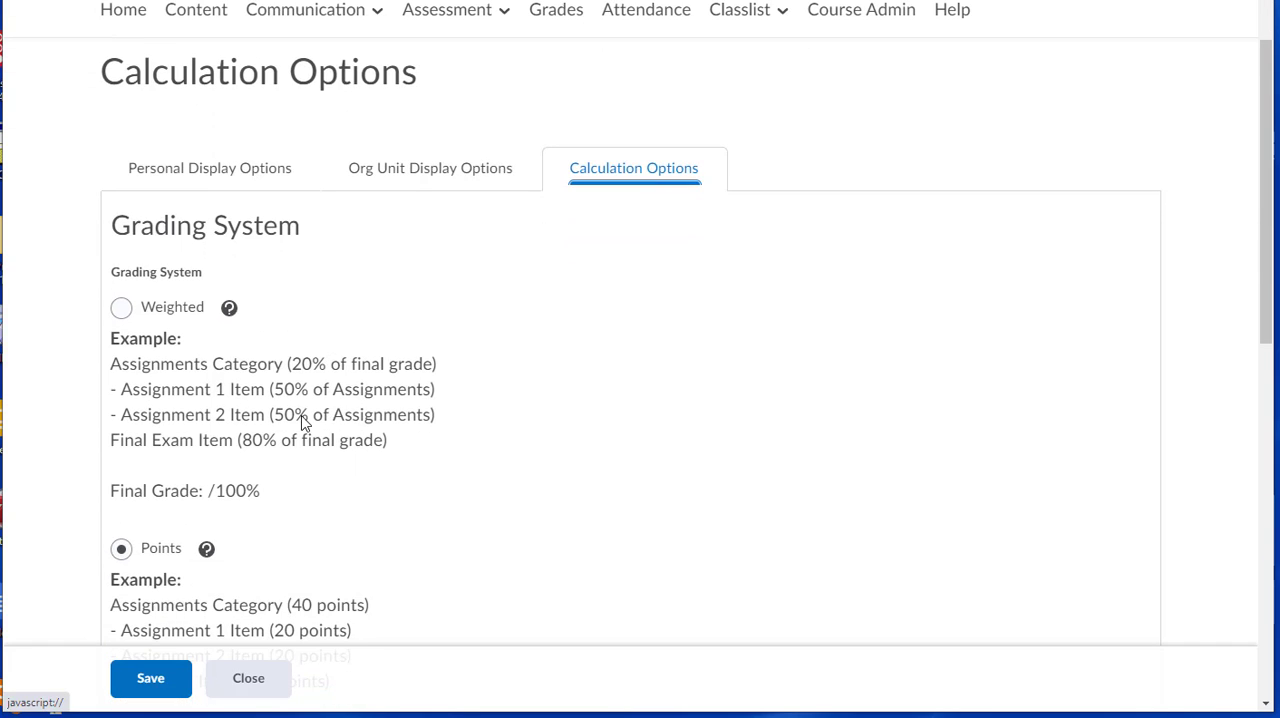
scroll(303, 423, "down", 1)
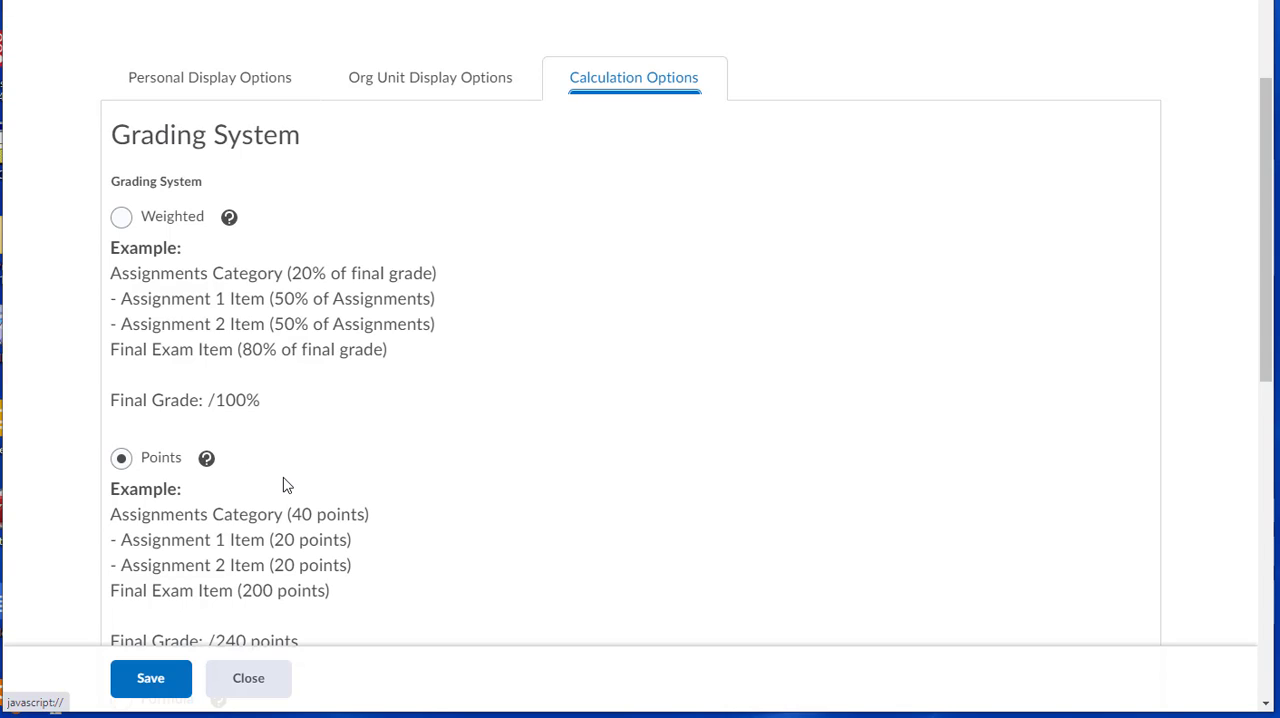
scroll(283, 485, "down", 3)
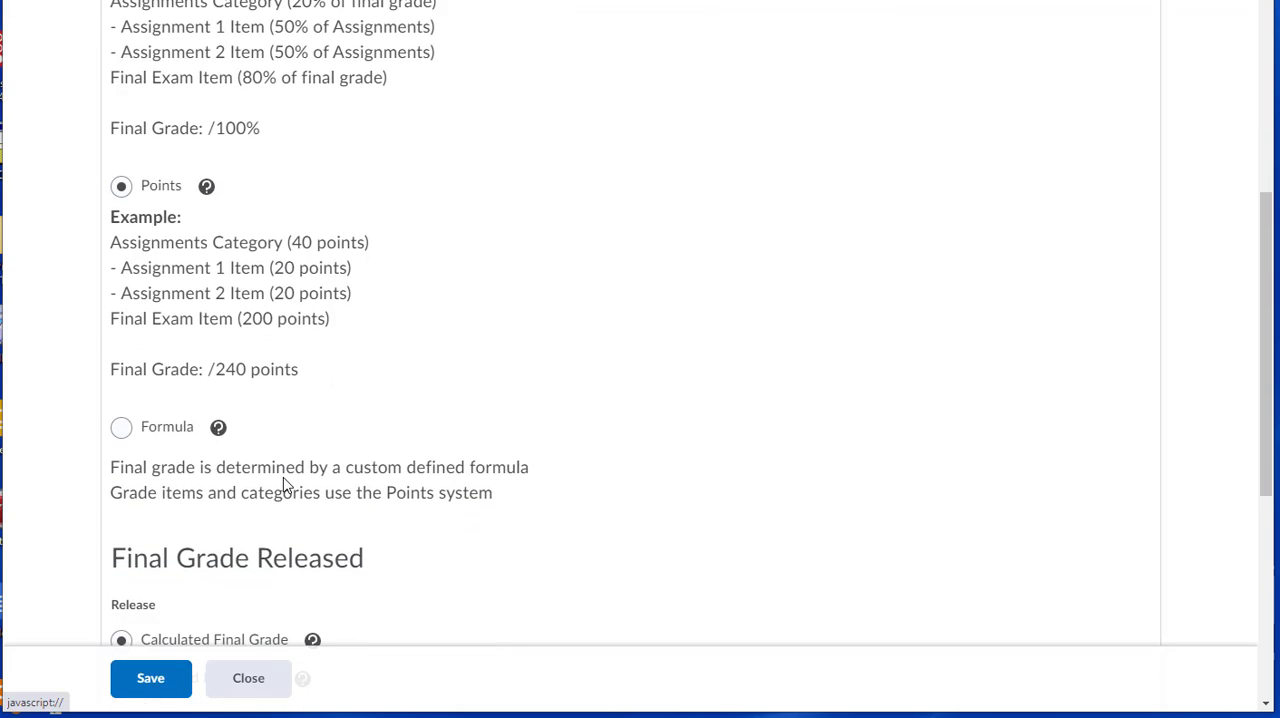
scroll(285, 485, "down", 1)
scroll(270, 482, "down", 1)
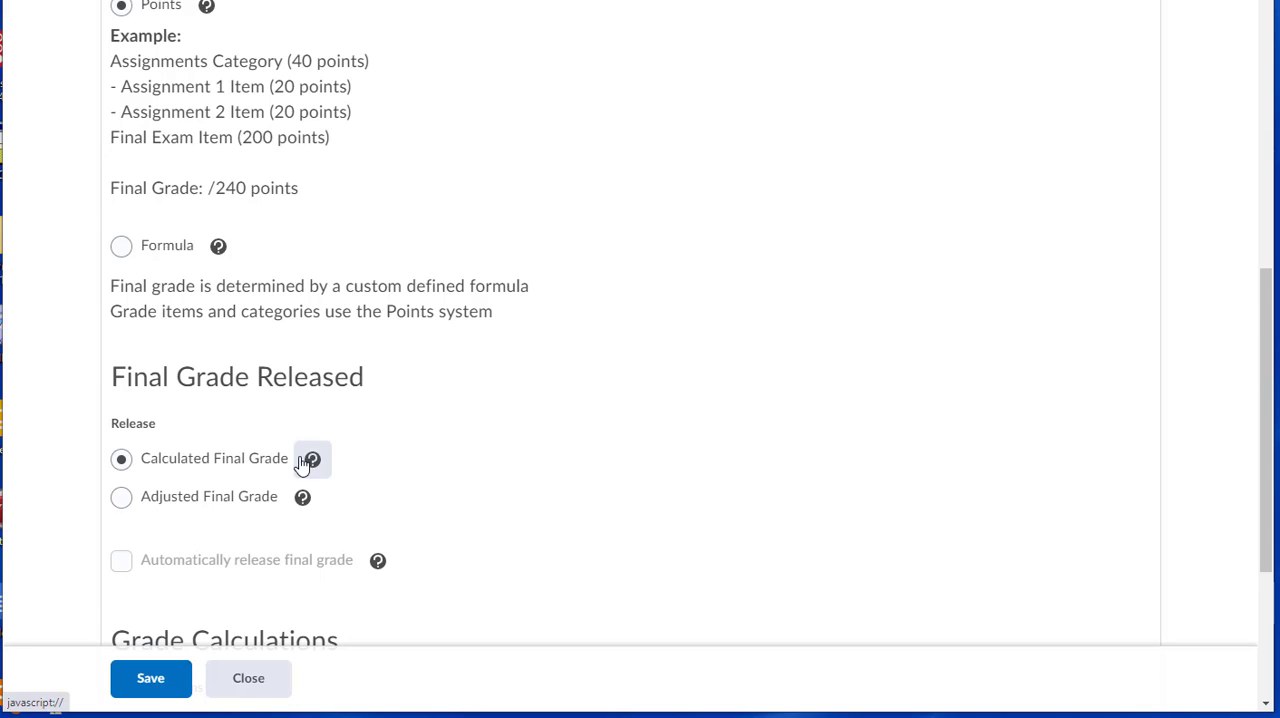
scroll(352, 467, "down", 3)
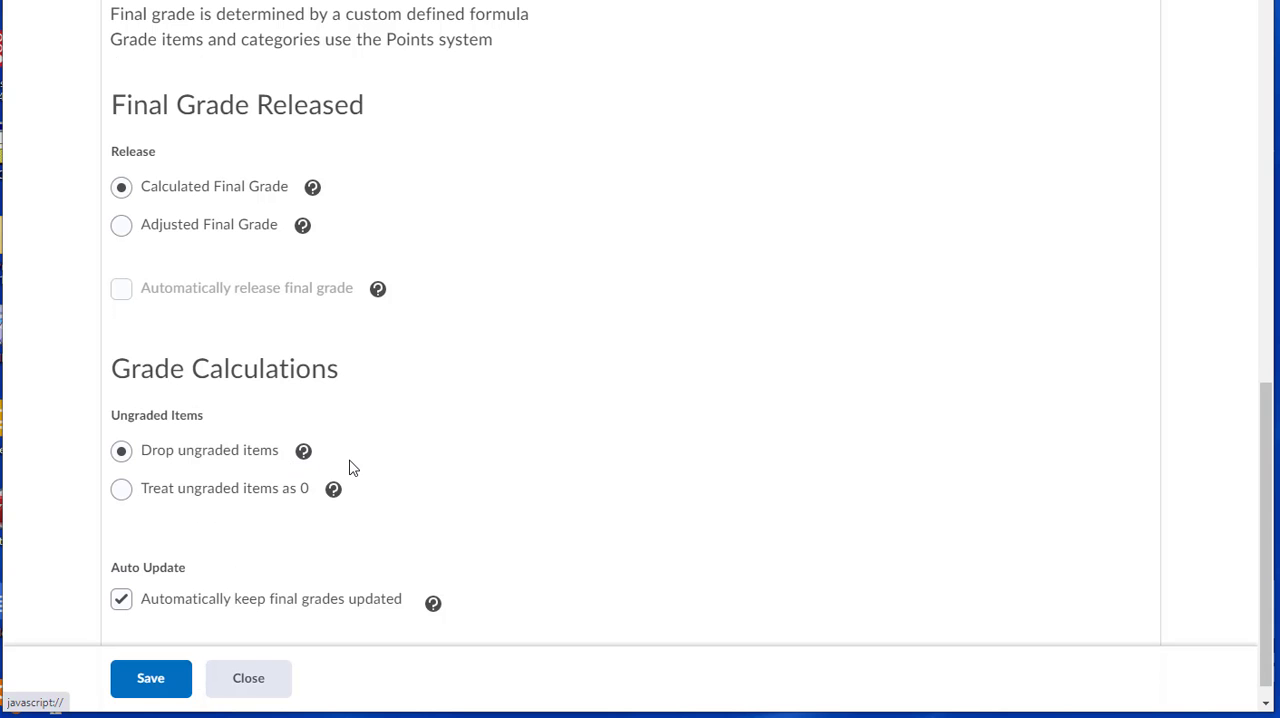
scroll(352, 467, "down", 1)
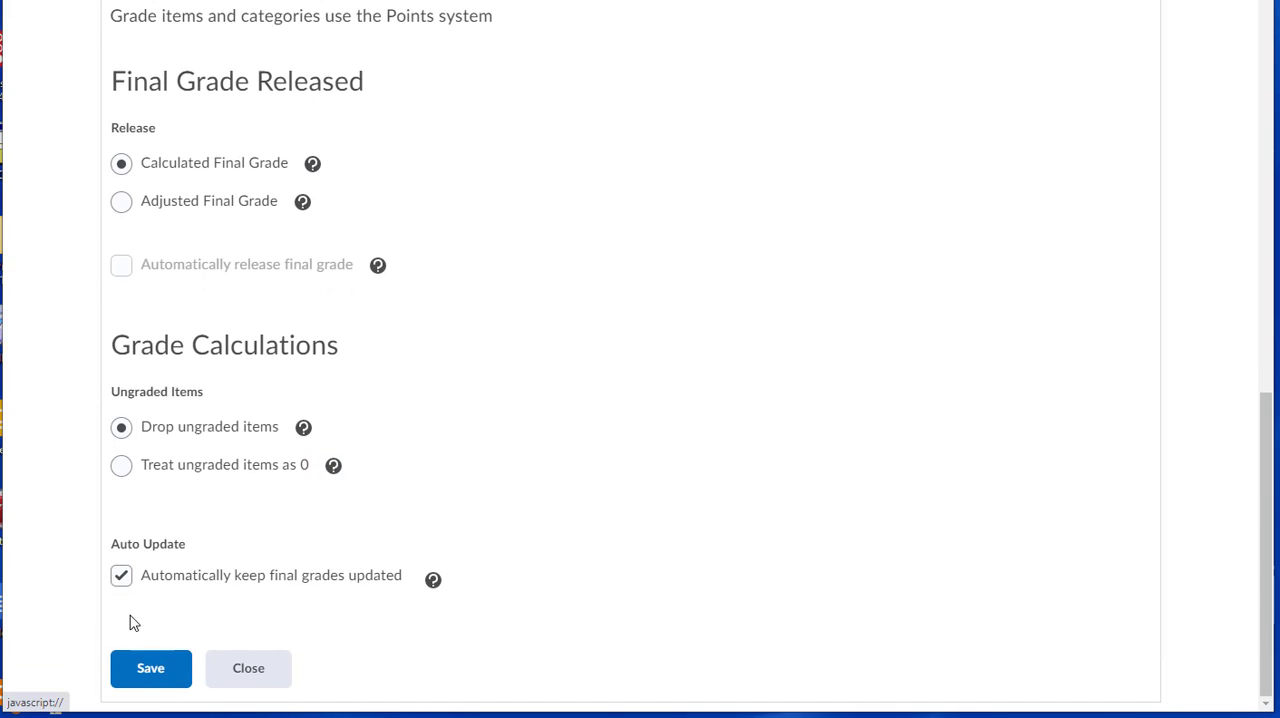
Save the calculation options with ungraded items dropped and final grades kept updated automatically, and confirm the changes.
left_click(148, 666)
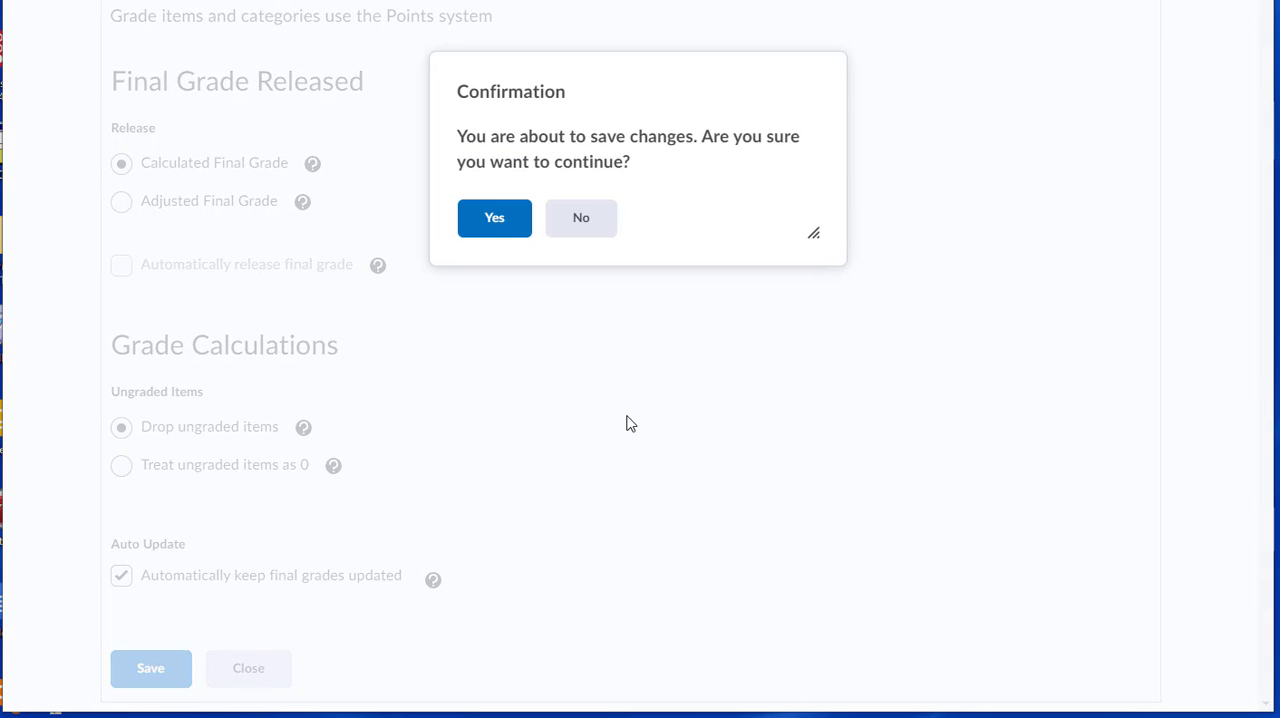
left_click(501, 224)
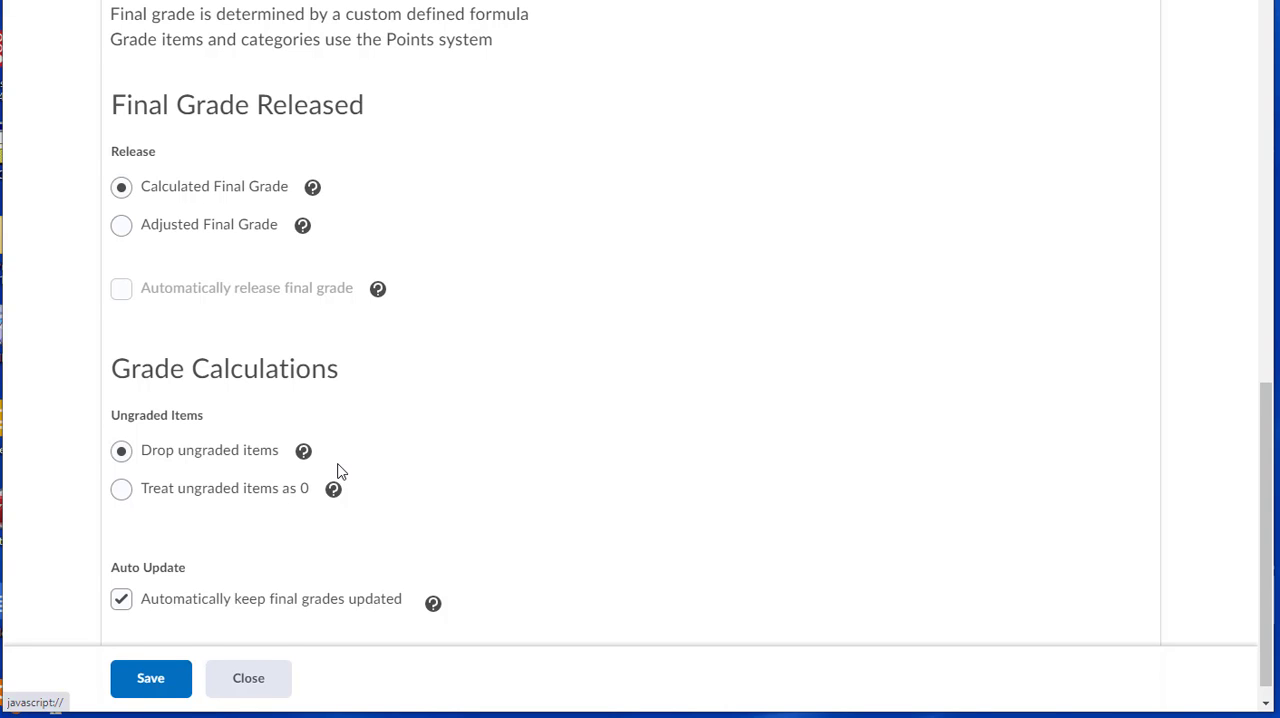
scroll(337, 471, "down", 1)
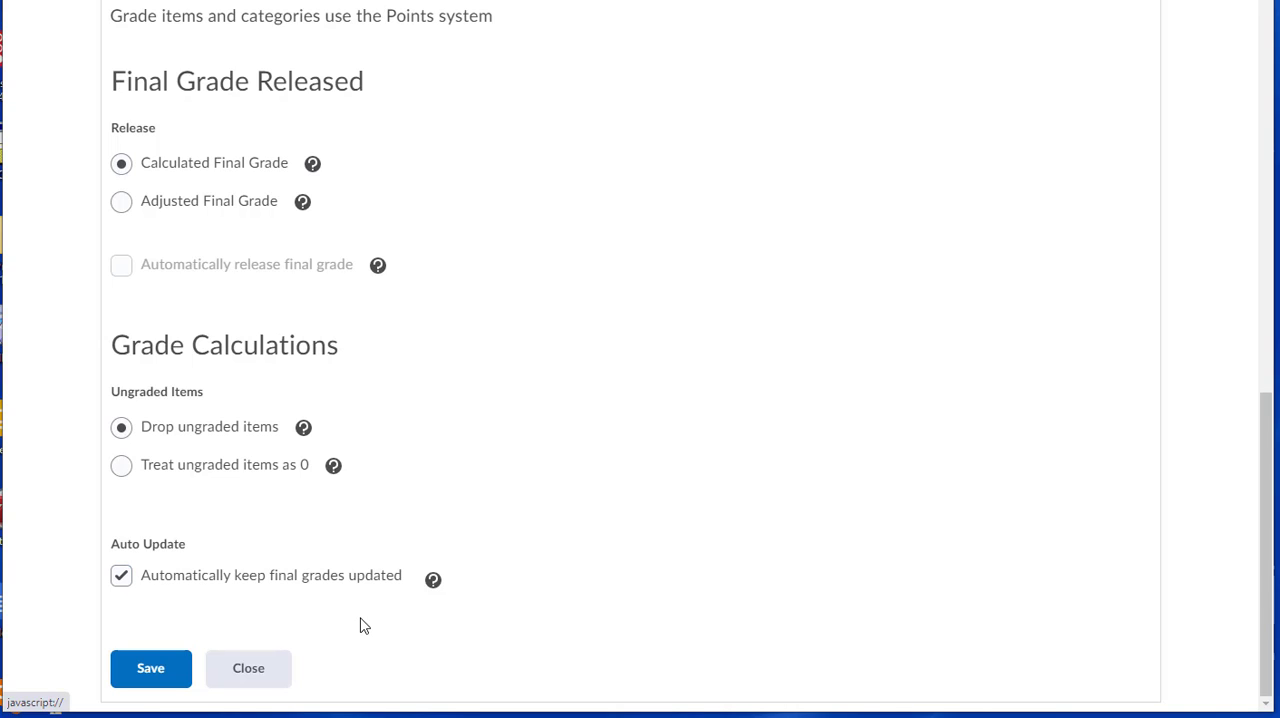
left_click(152, 674)
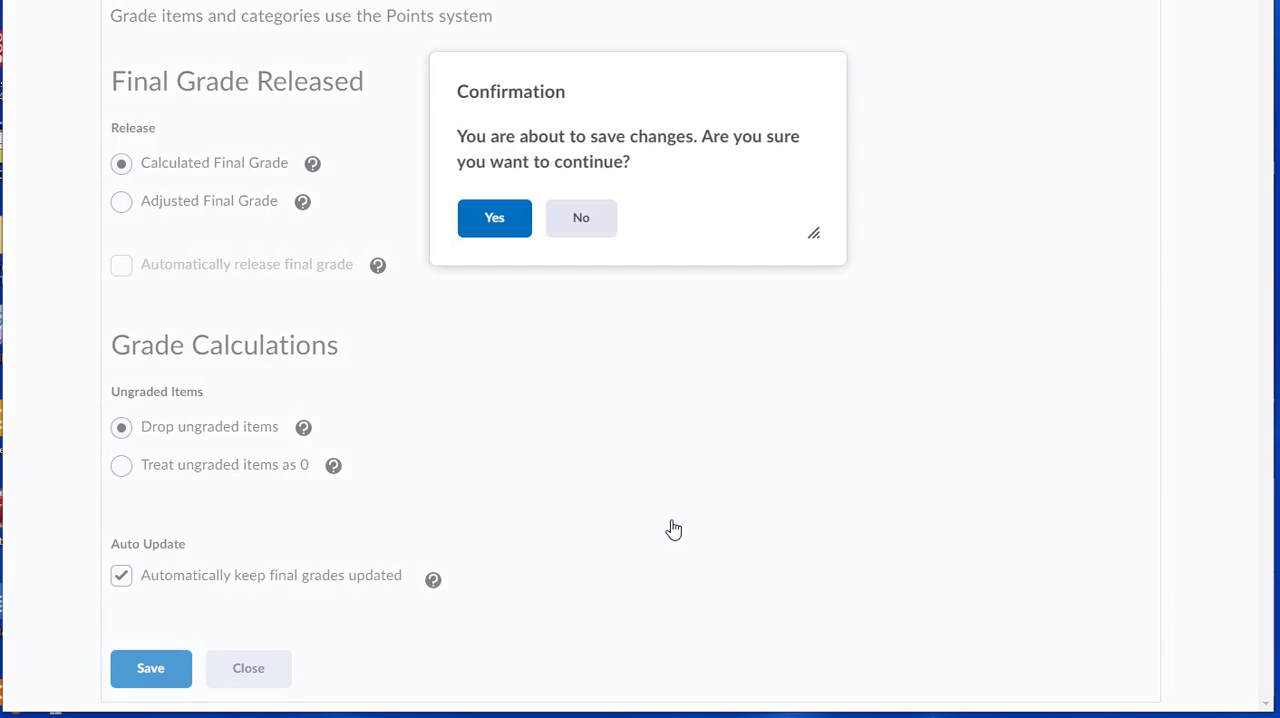
left_click(494, 215)
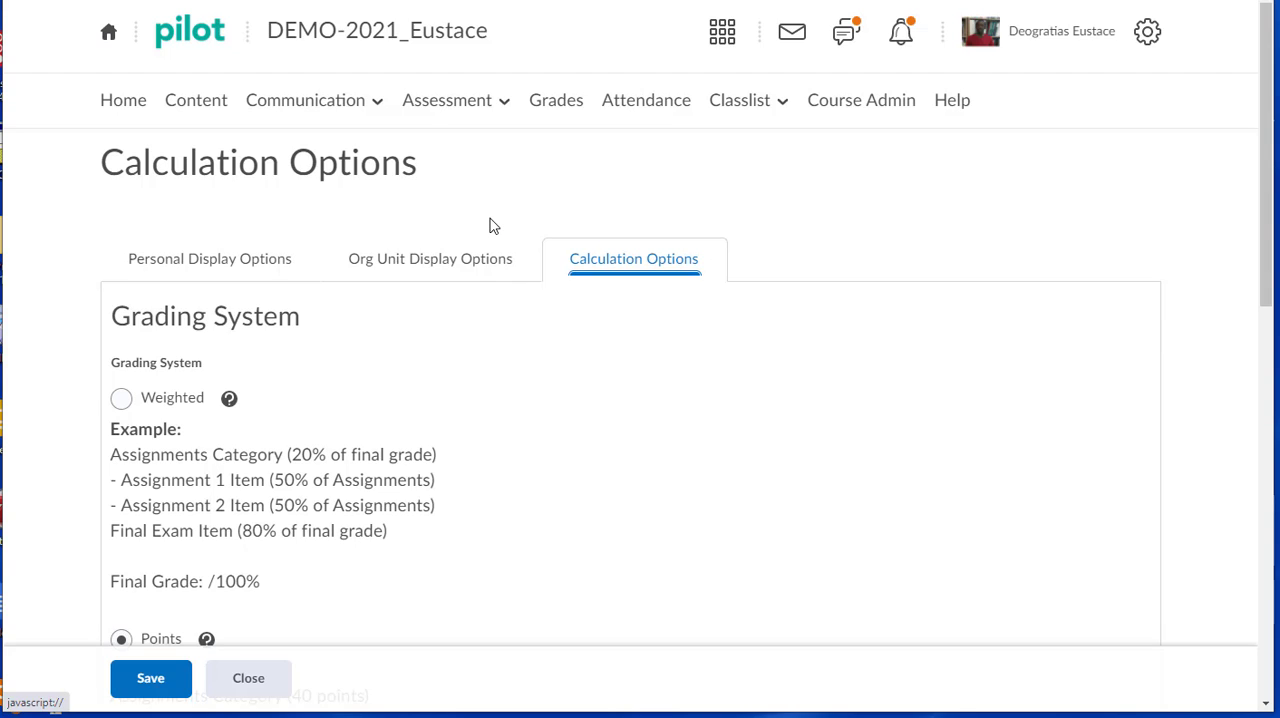
Create a new grade category named WEEK8 in Manage Grades and save it.
left_click(565, 108)
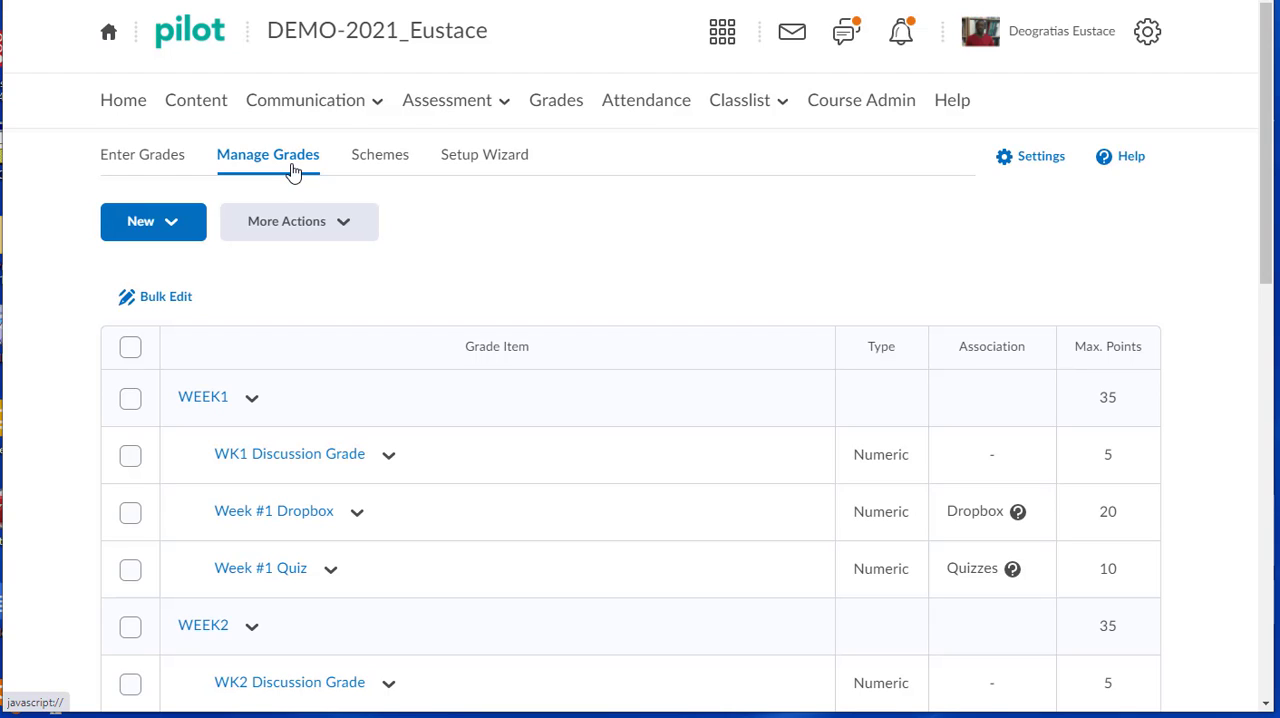
left_click(182, 233)
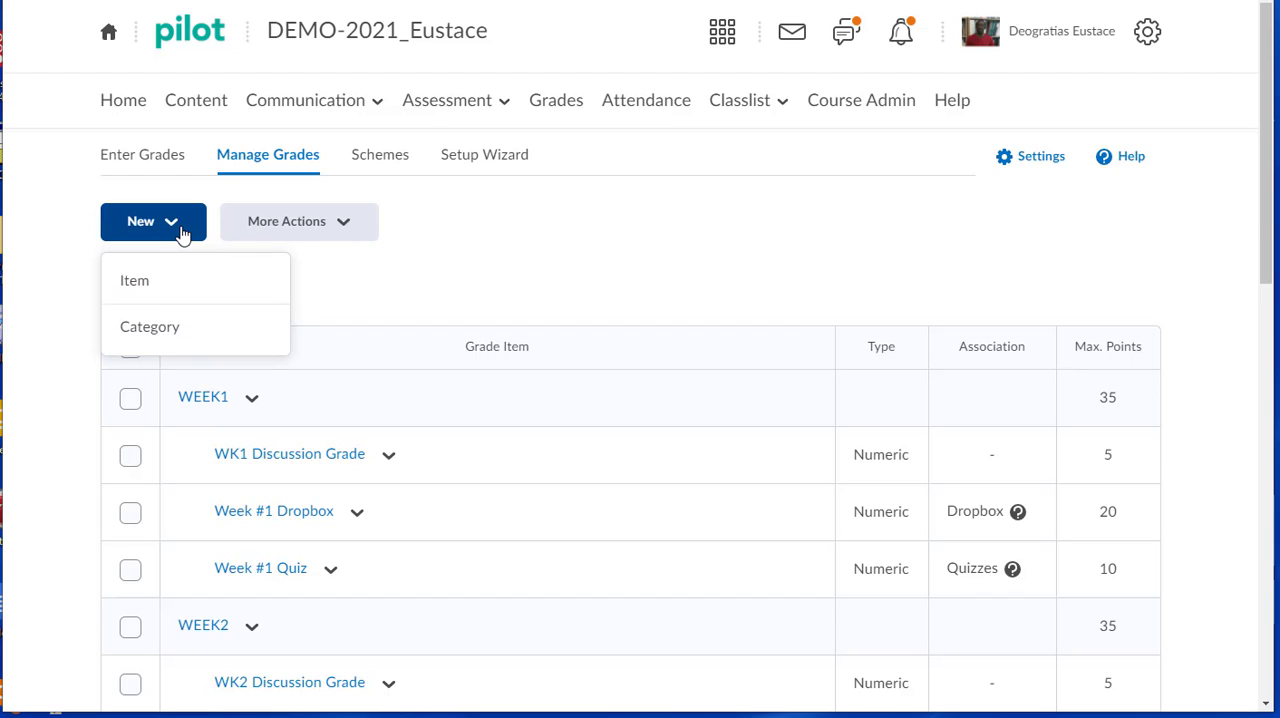
left_click(150, 326)
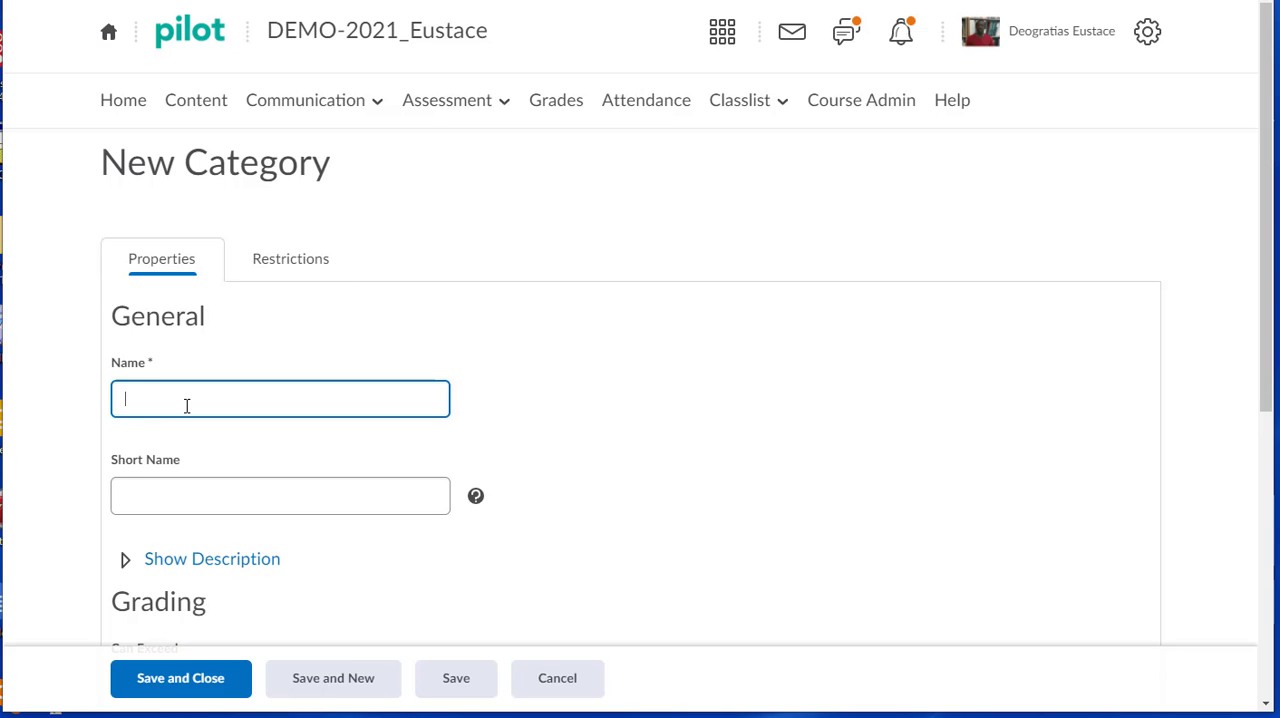
type("WEEK")
type("8")
scroll(188, 405, "down", 1)
left_click(191, 405)
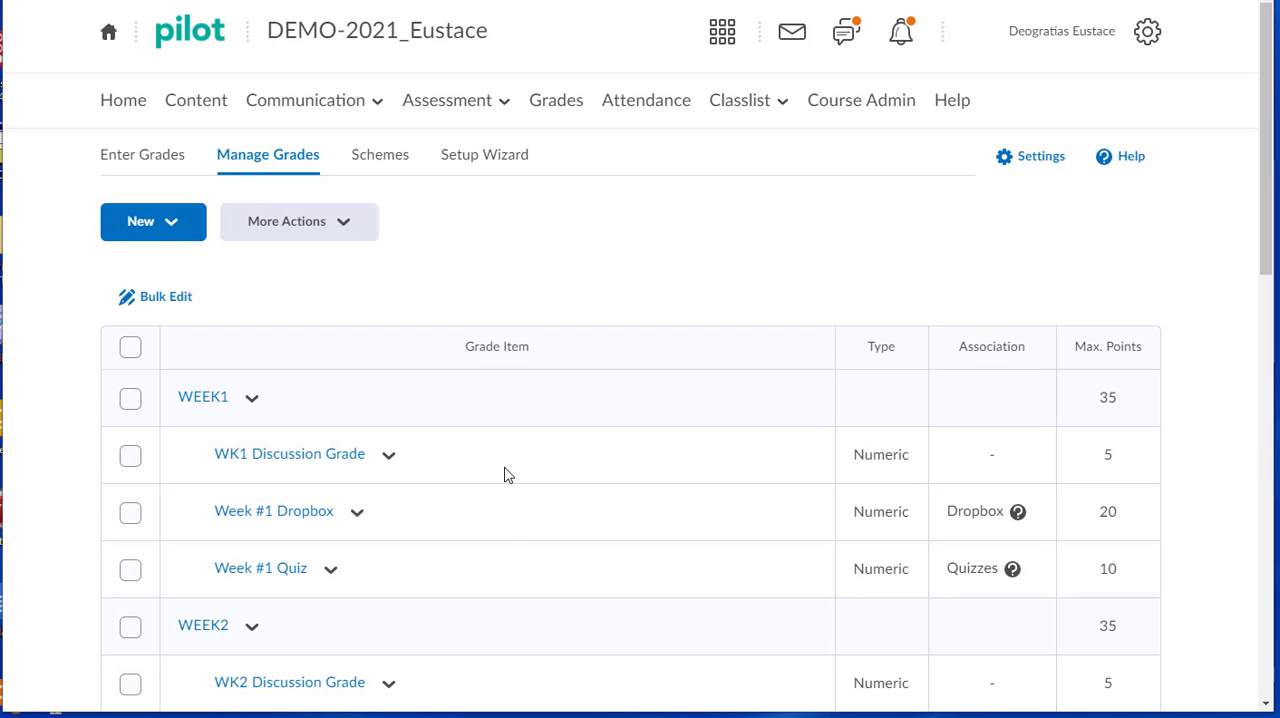
Look through the grade item list to check the weekly categories, their items, associations and maximum points.
scroll(505, 475, "down", 2)
scroll(280, 466, "down", 1)
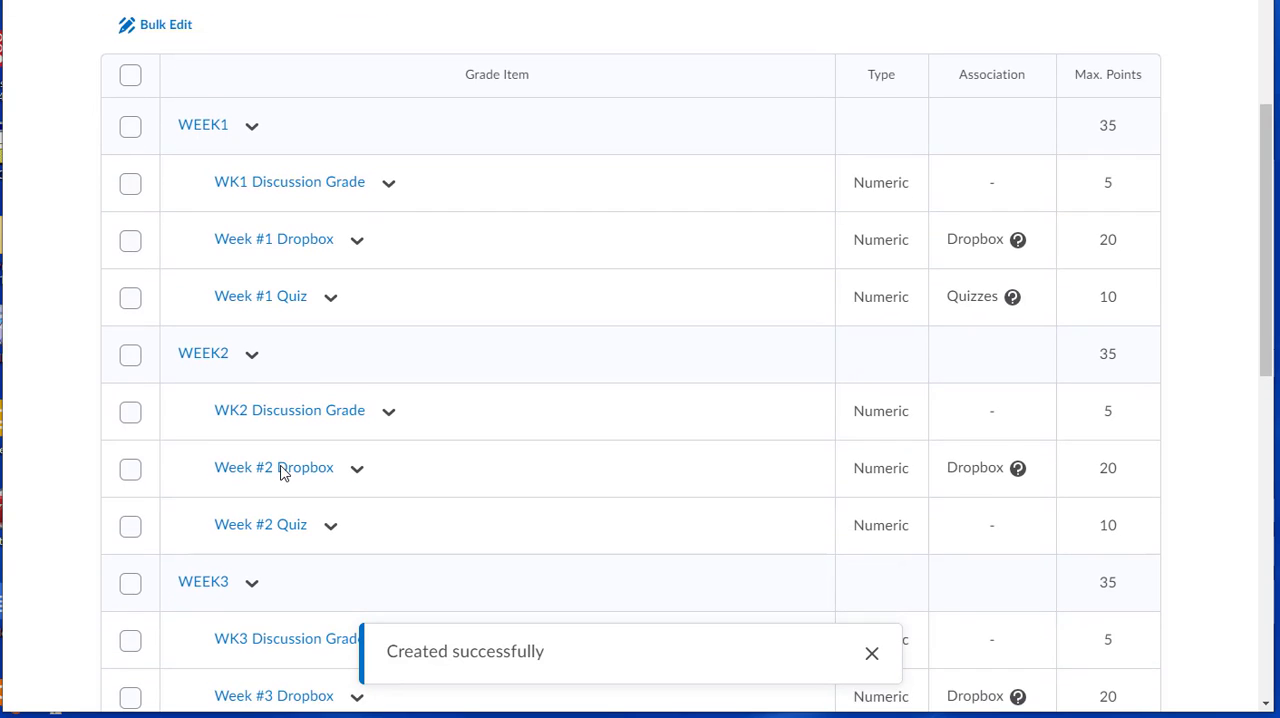
scroll(281, 473, "down", 6)
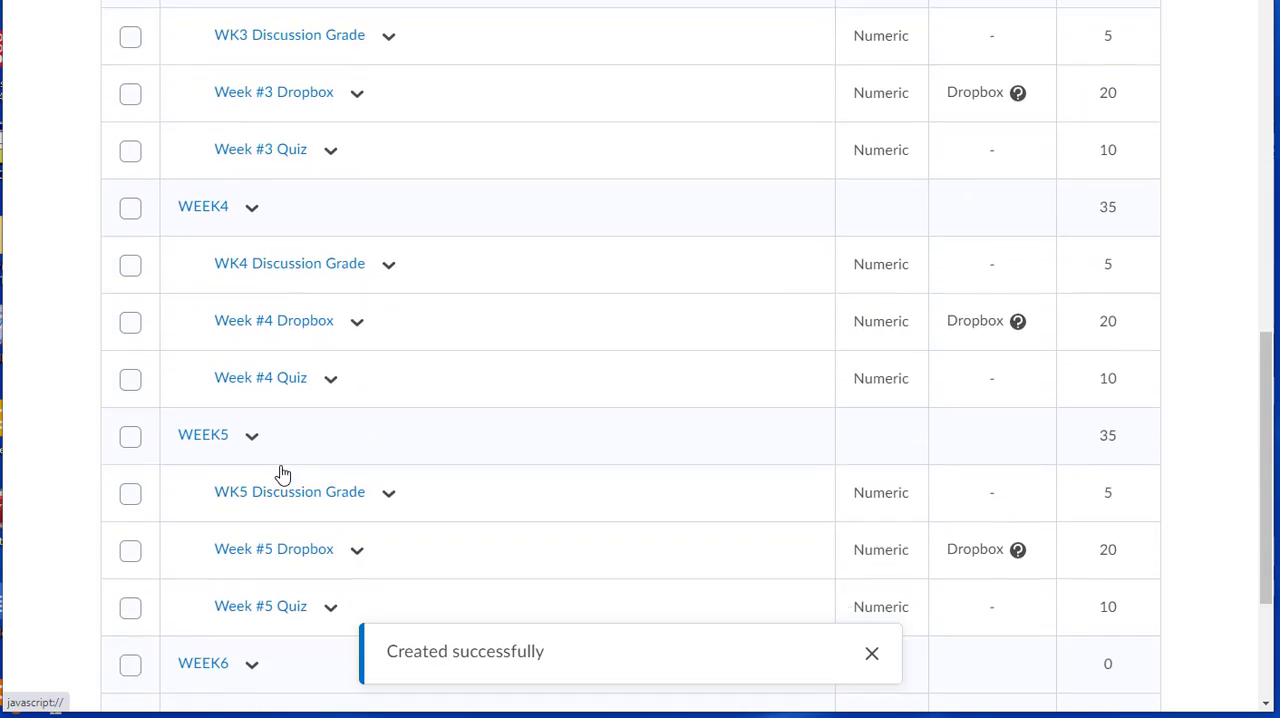
scroll(282, 473, "down", 3)
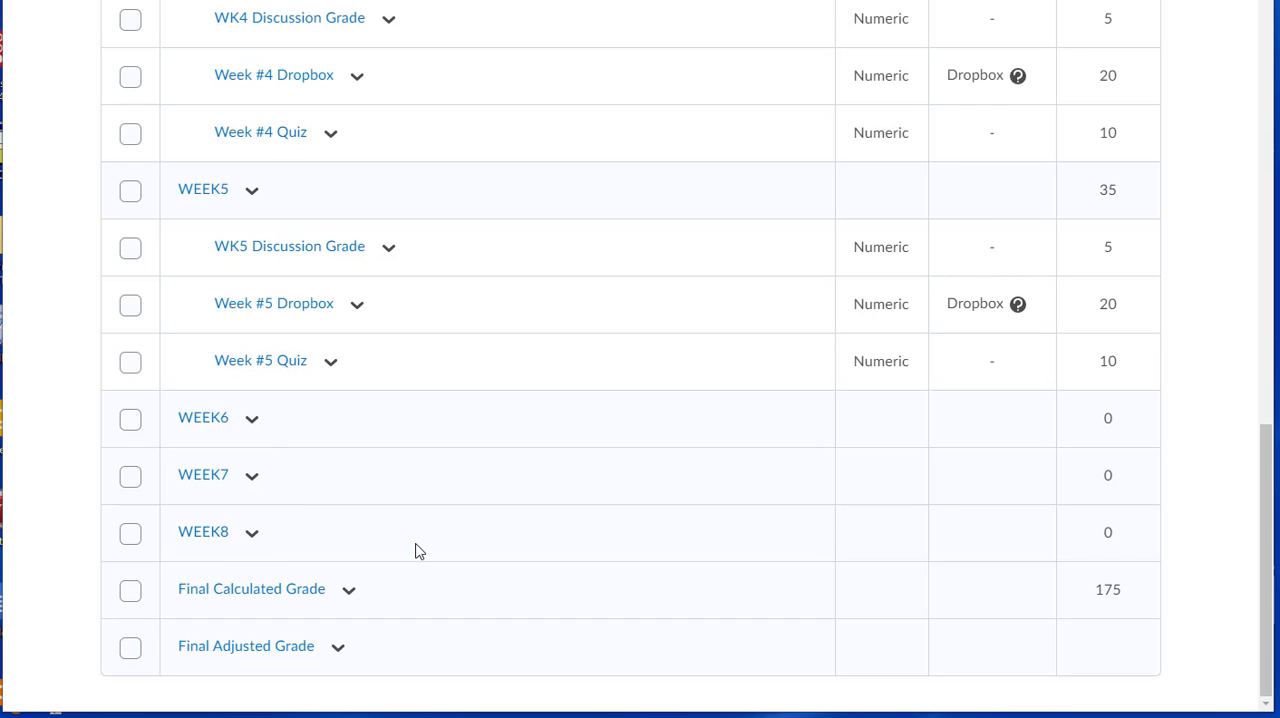
scroll(396, 540, "up", 8)
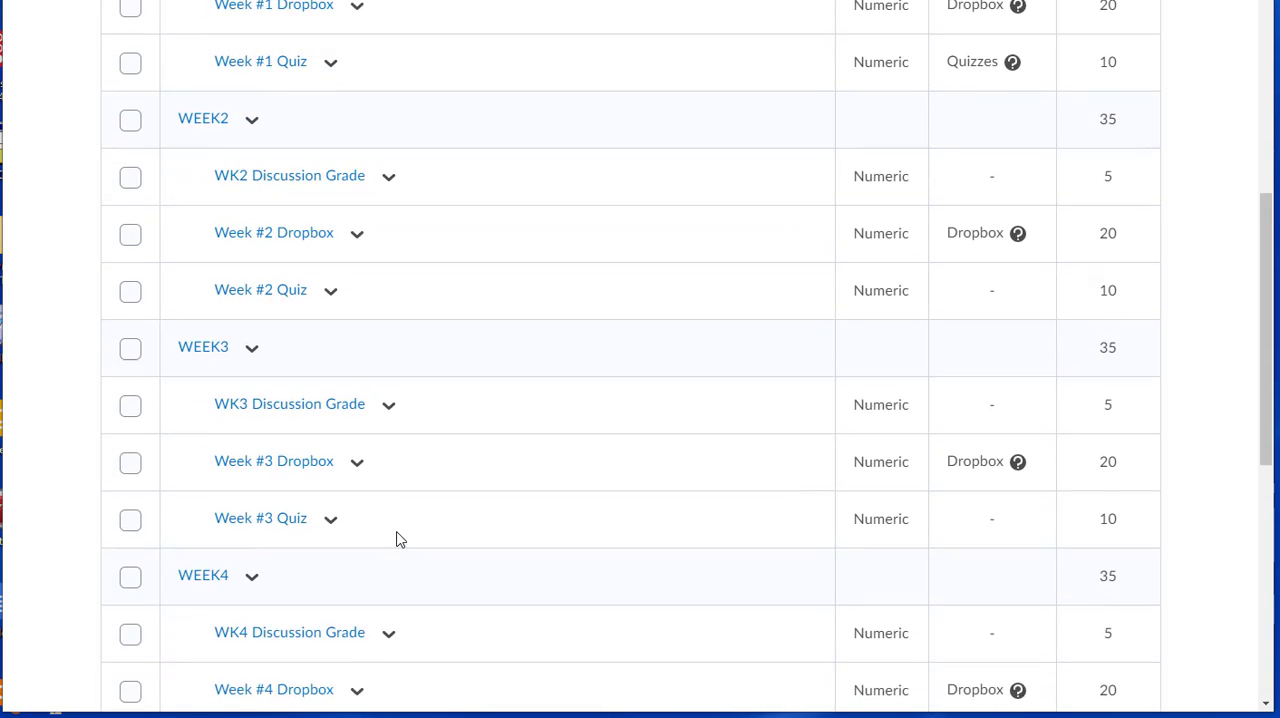
scroll(396, 540, "up", 2)
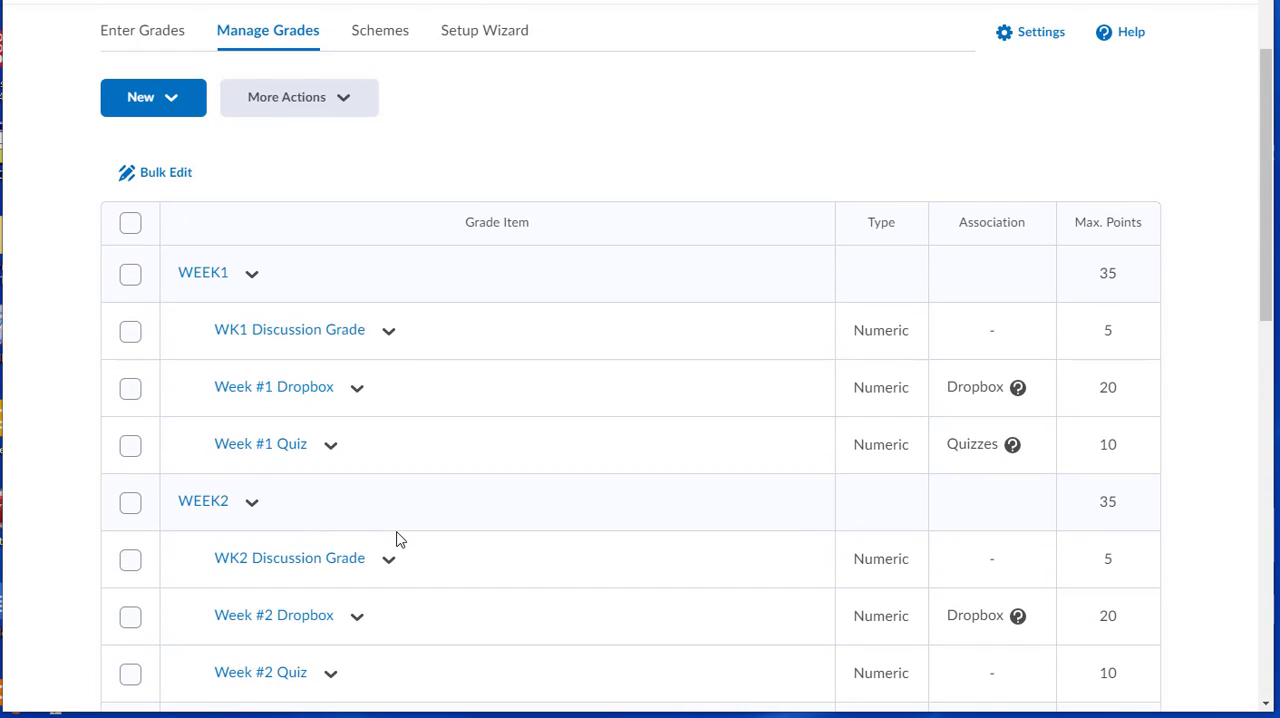
scroll(396, 540, "up", 1)
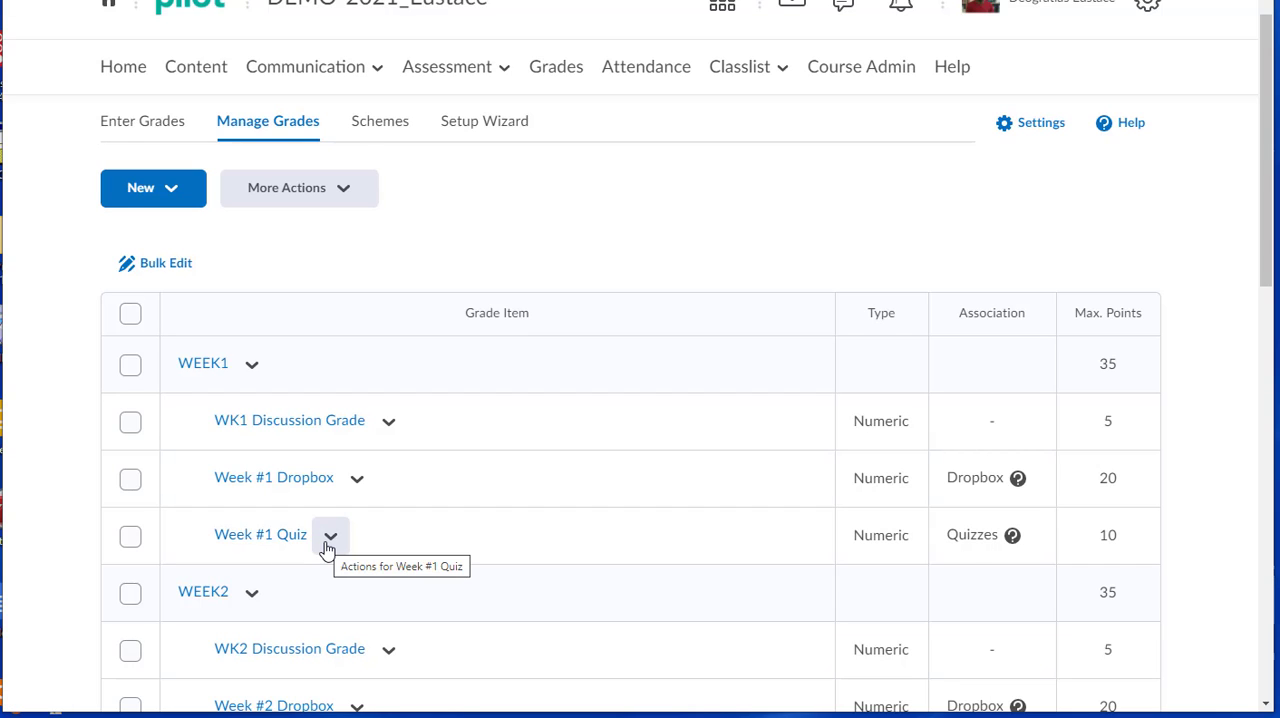
scroll(328, 545, "up", 1)
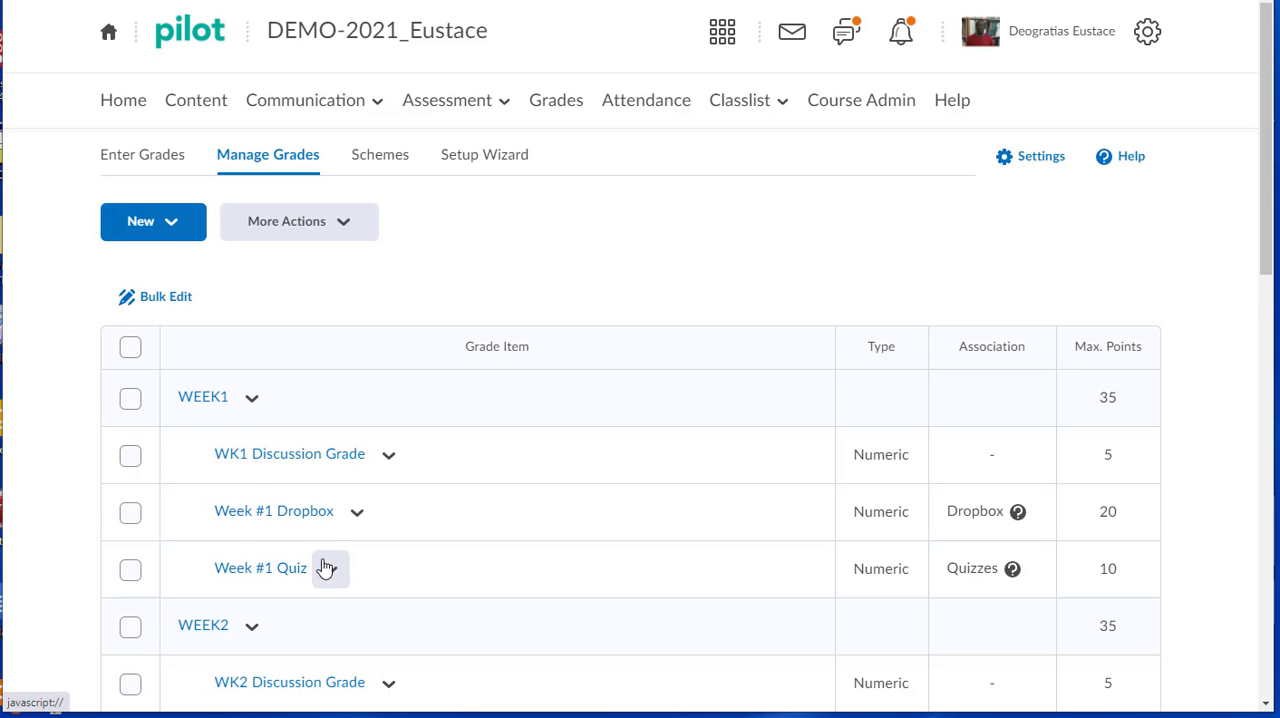
scroll(330, 555, "down", 2)
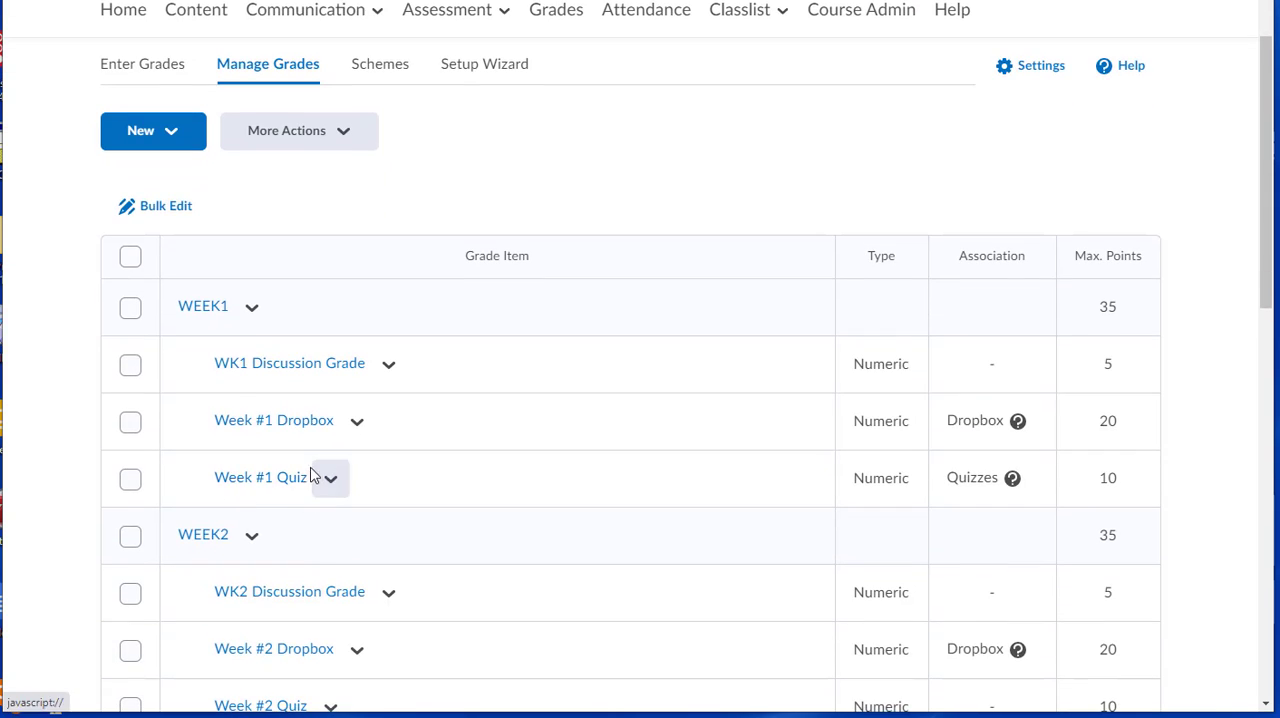
Start a new grade item of the Numeric type from Manage Grades.
scroll(340, 420, "up", 1)
scroll(340, 415, "up", 2)
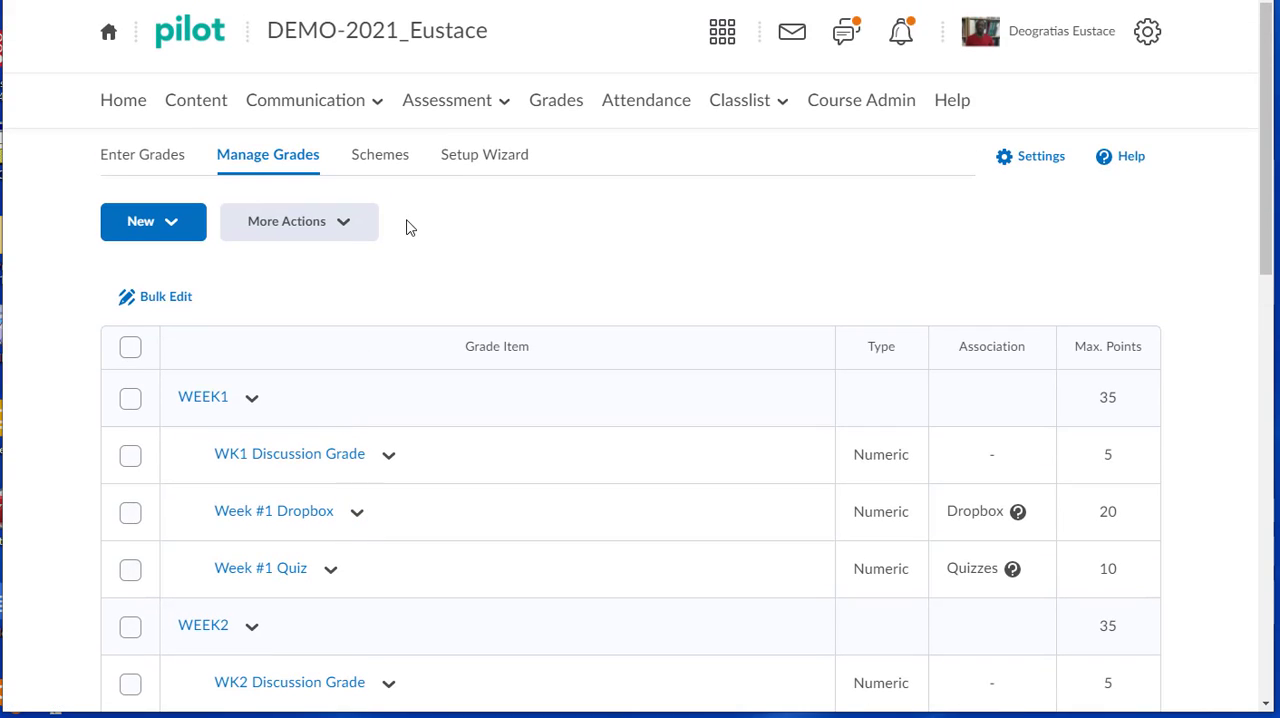
left_click(550, 104)
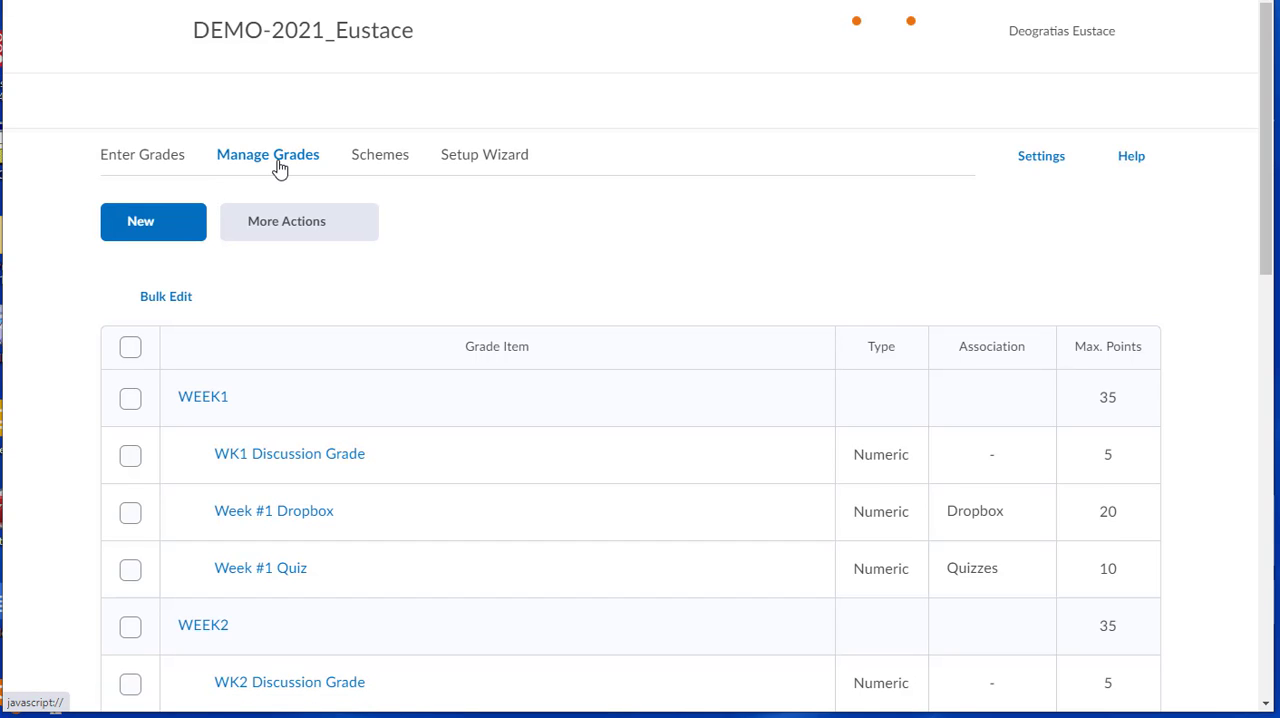
left_click(172, 224)
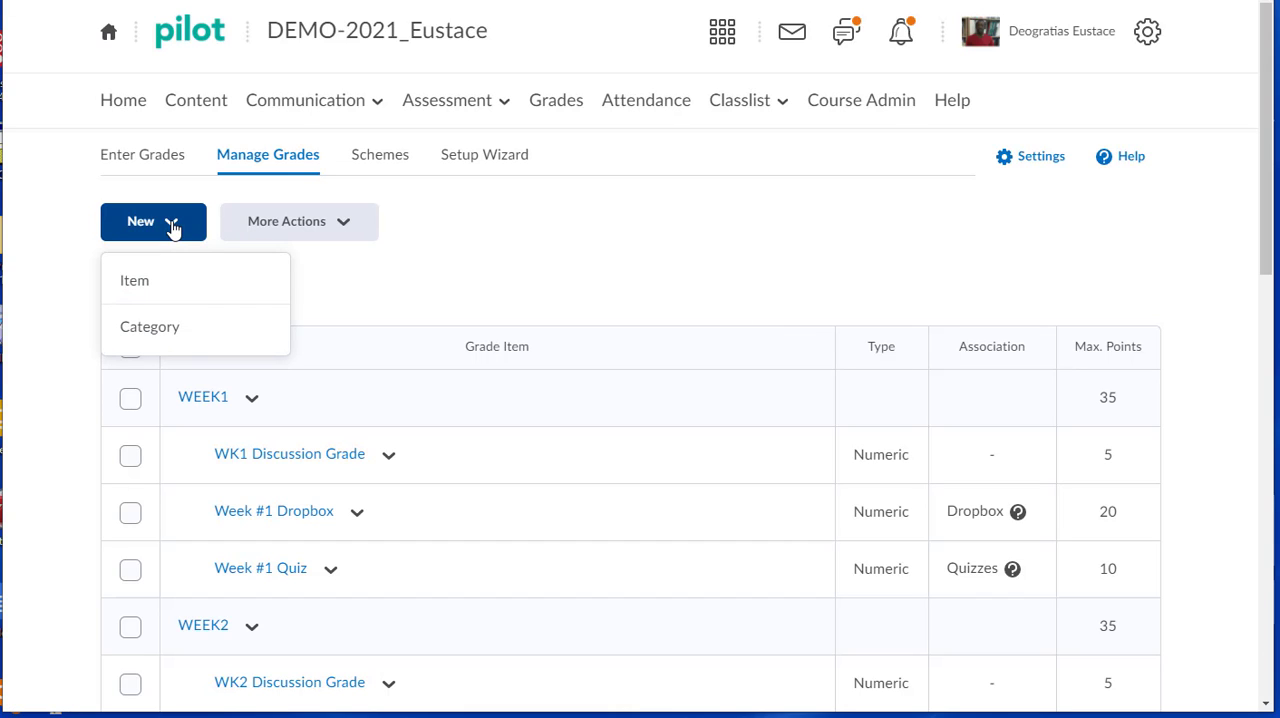
left_click(155, 285)
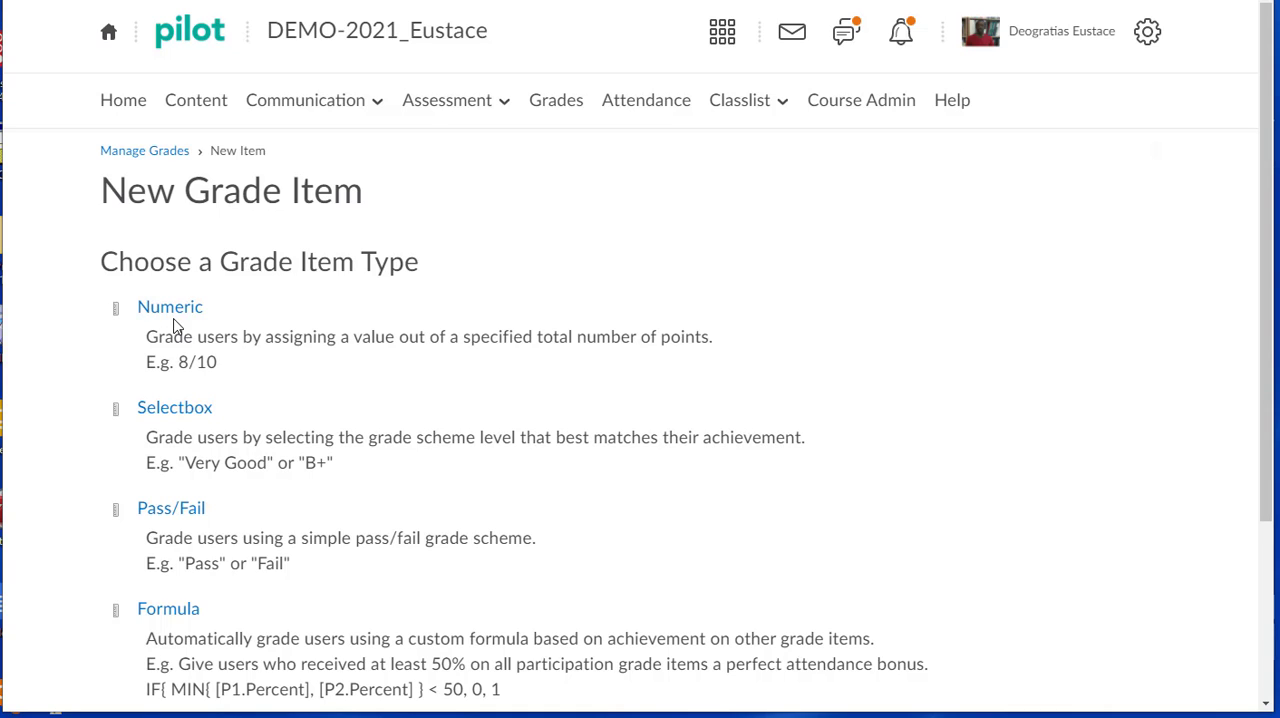
left_click(173, 314)
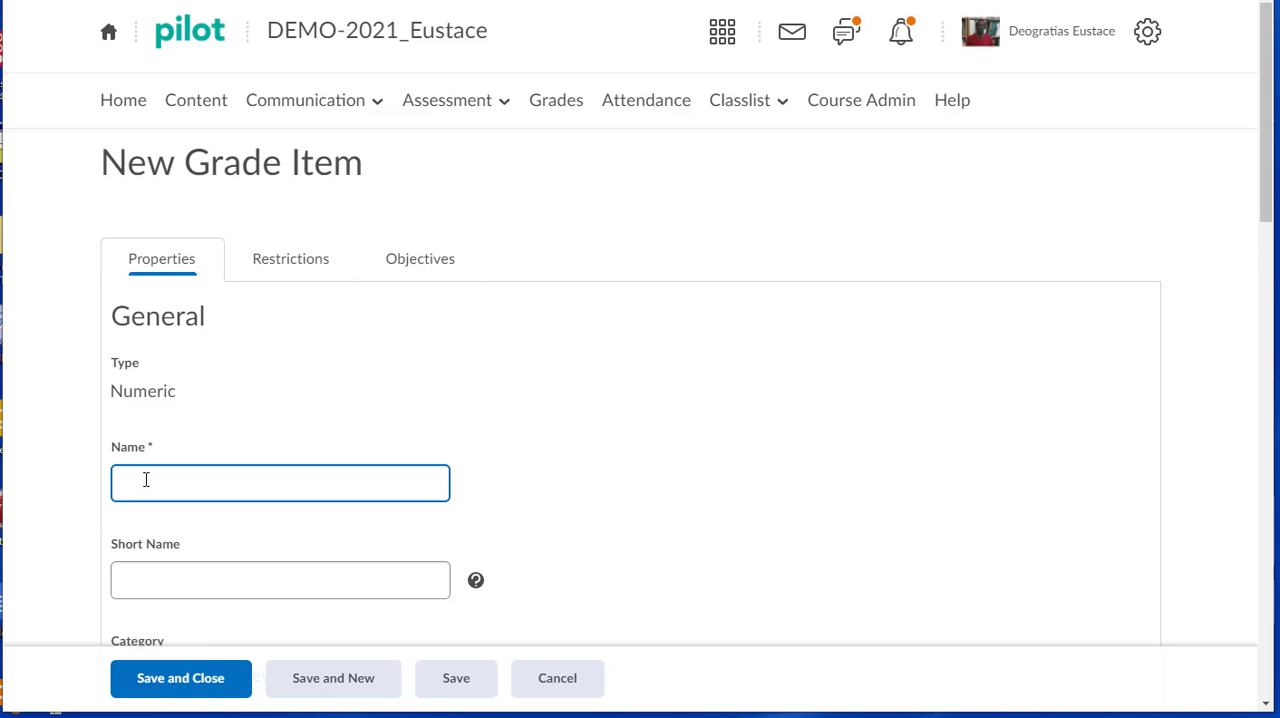
Name the new numeric grade item "Week #1 Exam".
type("Week #1")
type("Exam")
Assign the exam grade item to the existing WEEK1 category instead of creating a new category.
scroll(146, 481, "down", 1)
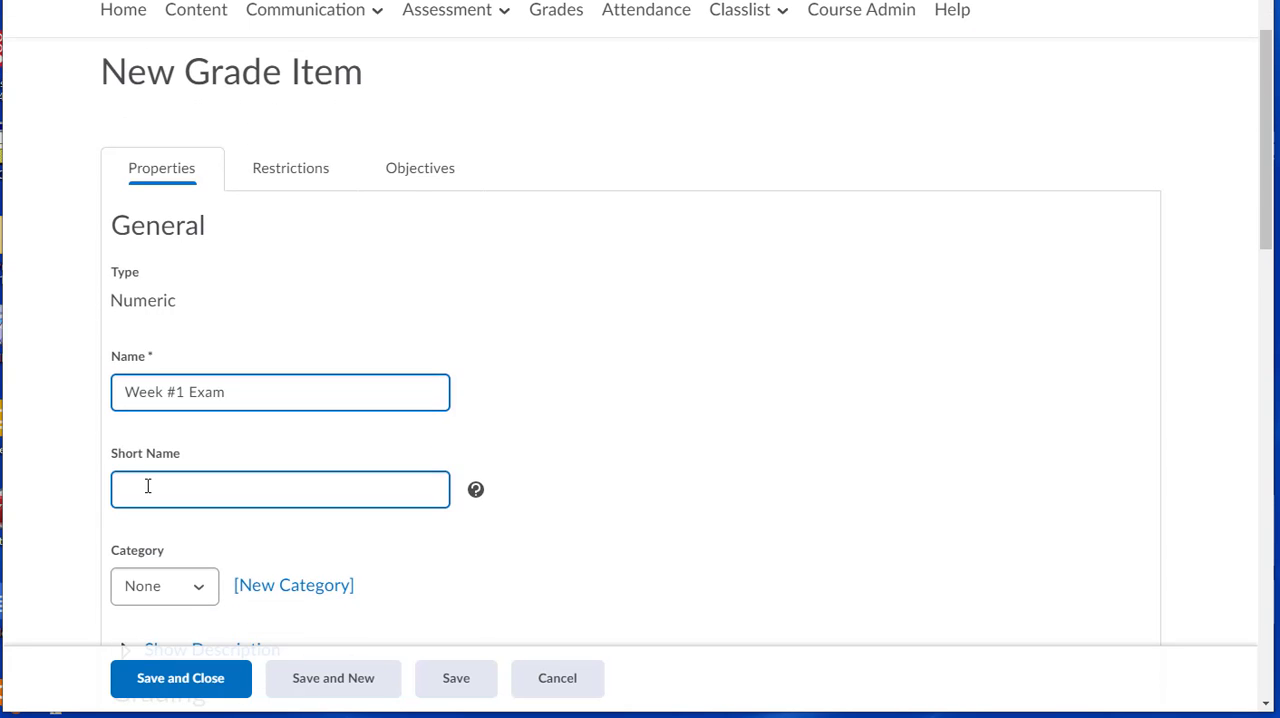
scroll(147, 486, "down", 1)
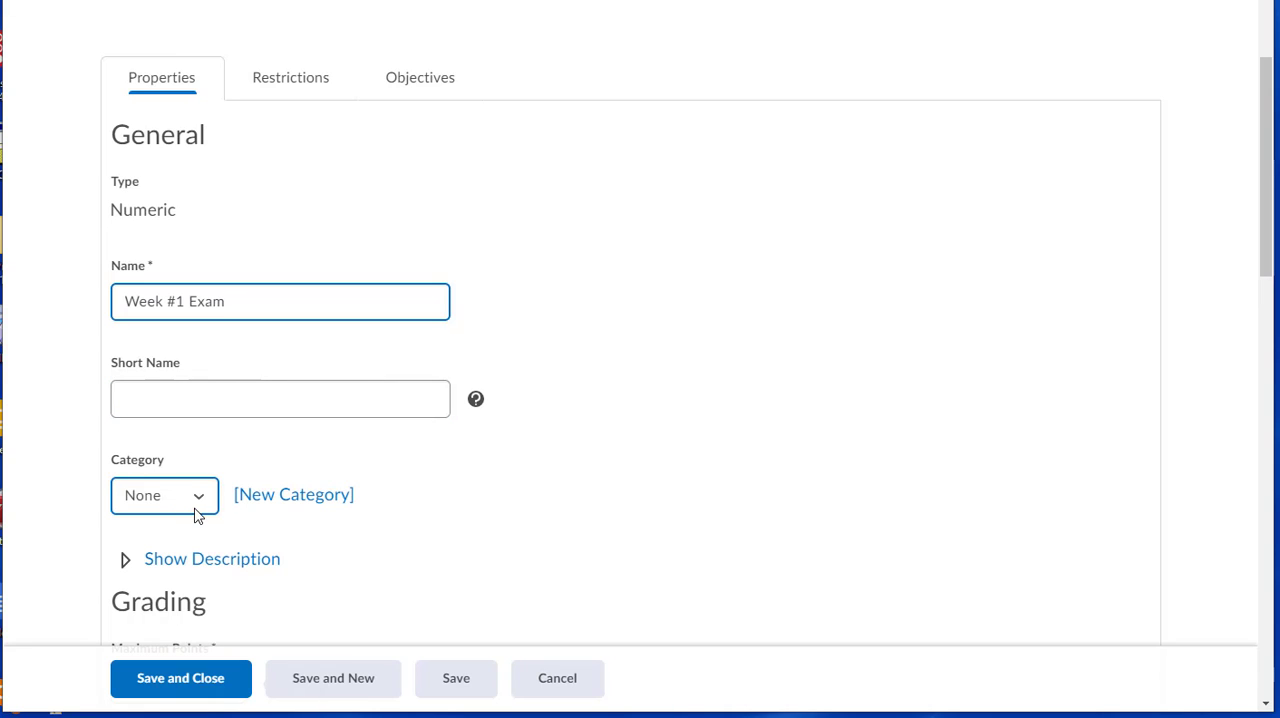
left_click(276, 508)
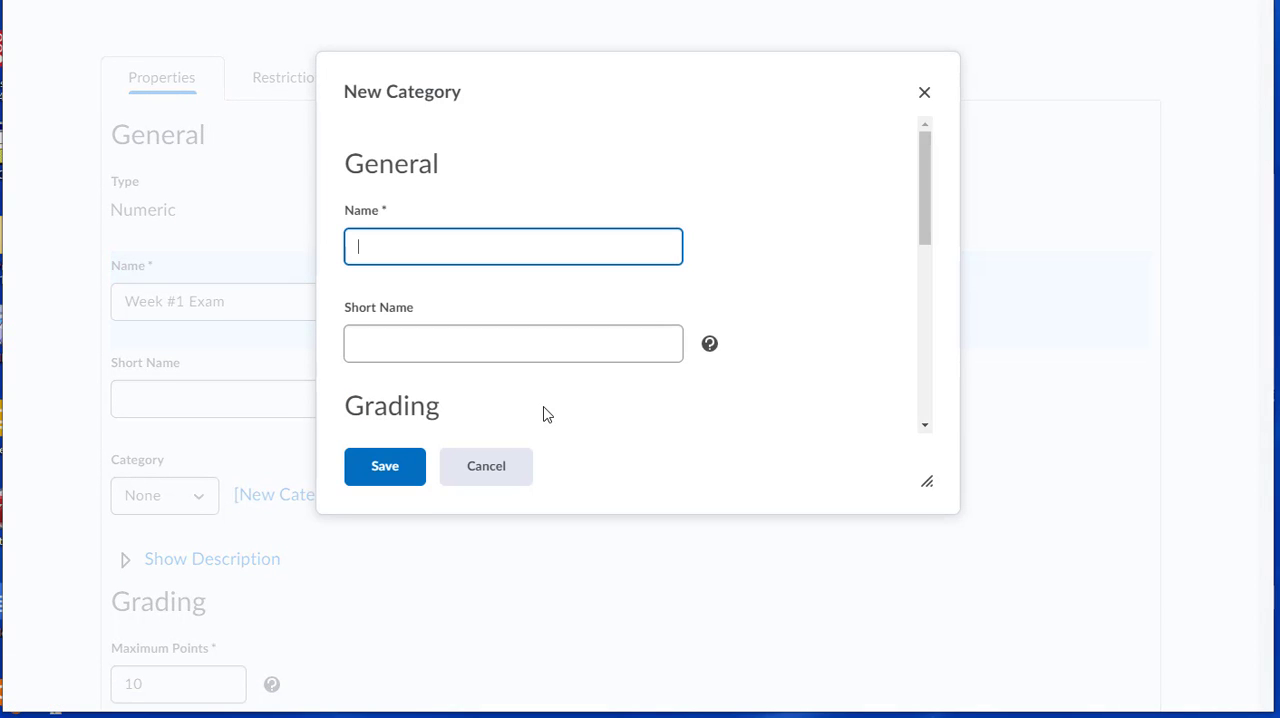
left_click(506, 480)
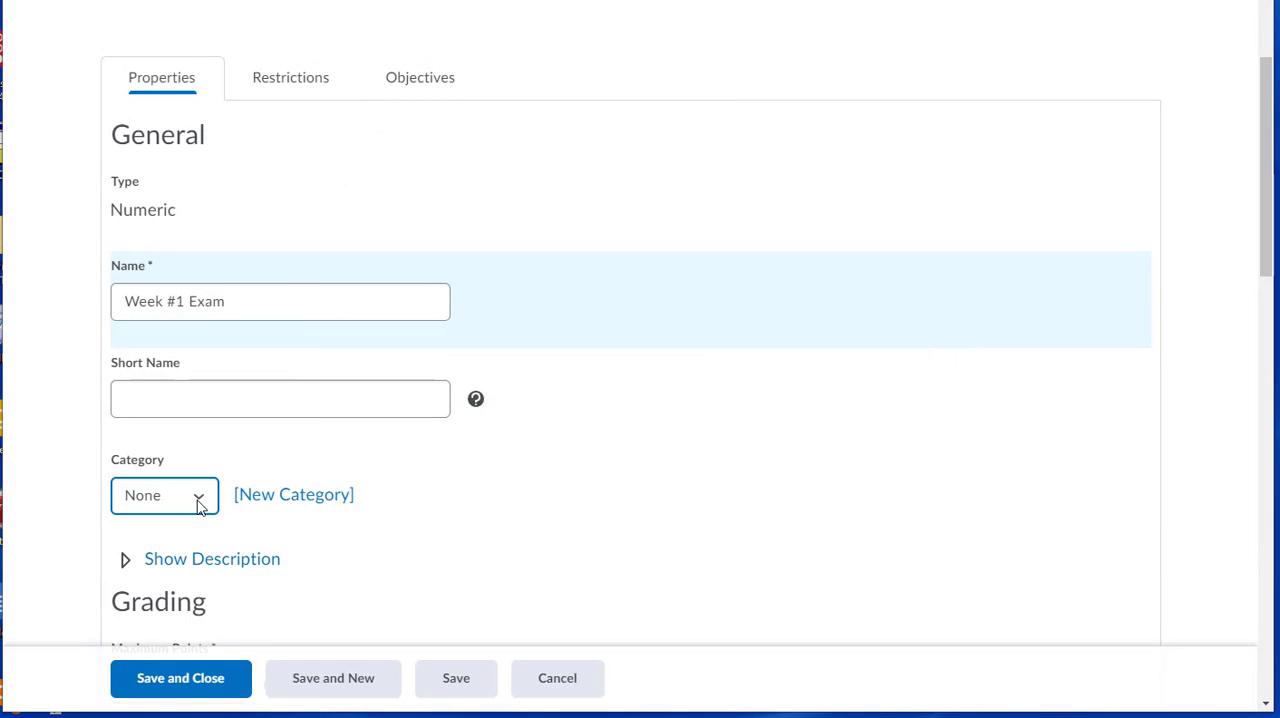
left_click(199, 506)
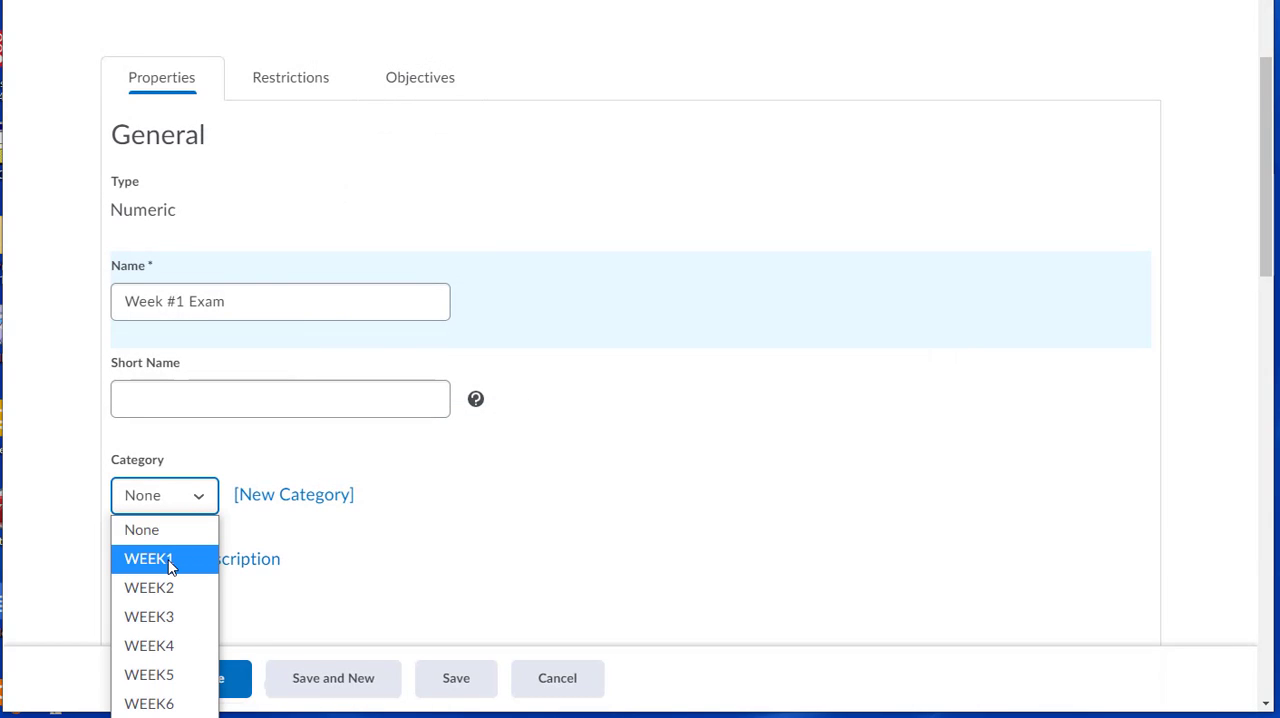
left_click(170, 567)
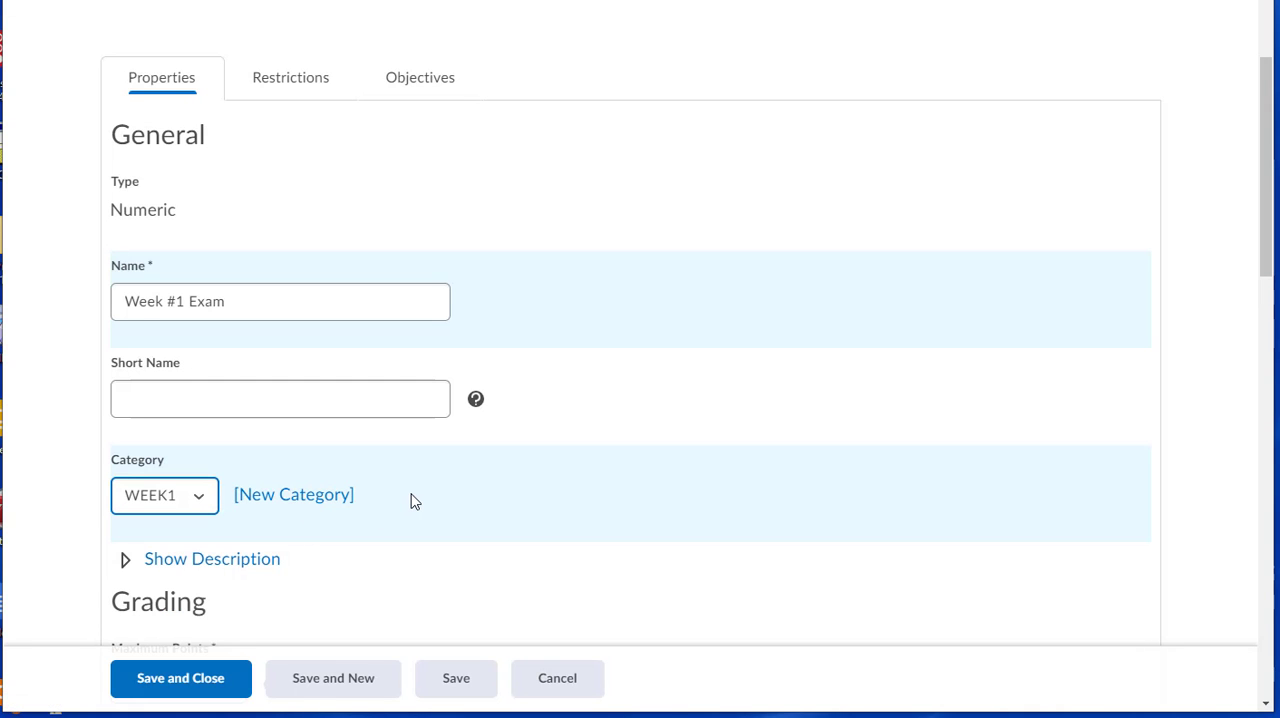
Set the exam item's maximum points to 30.
scroll(413, 501, "down", 5)
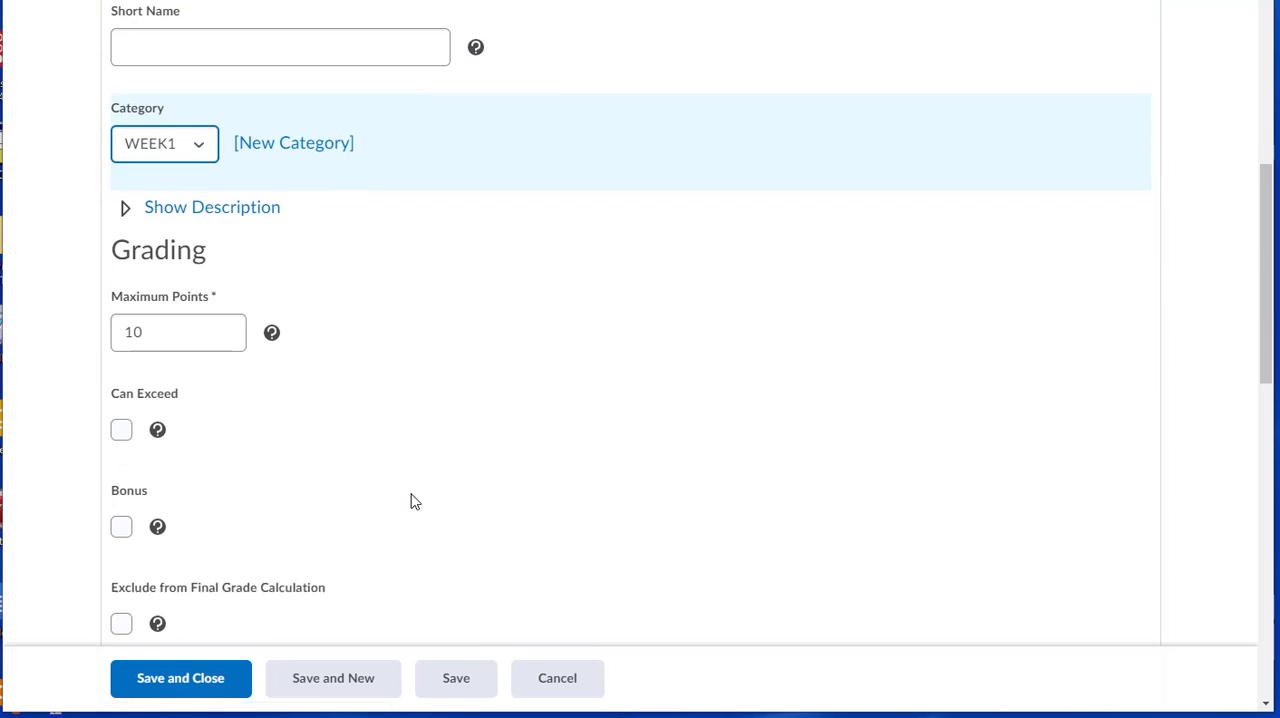
left_click(127, 325)
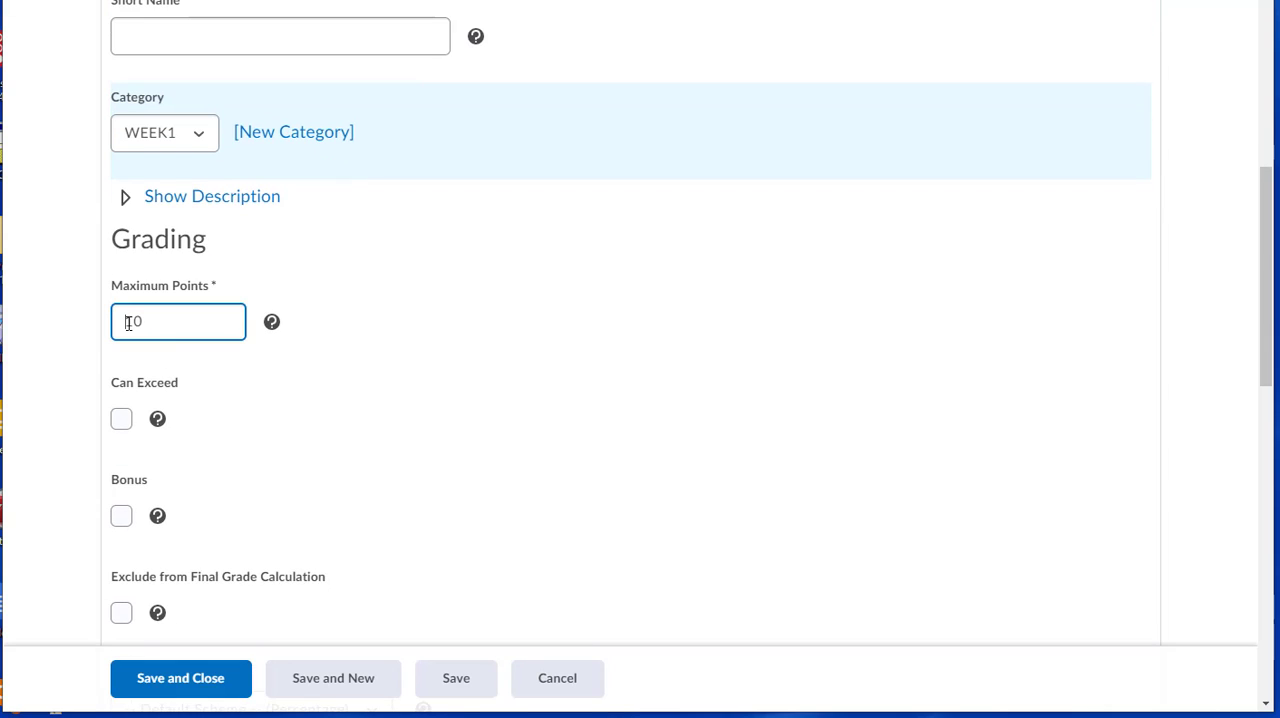
left_click_drag(125, 325, 134, 325)
type("3")
Review the remaining grading options, save and close the exam item, and check it under WEEK1 in the grade list.
scroll(205, 430, "down", 2)
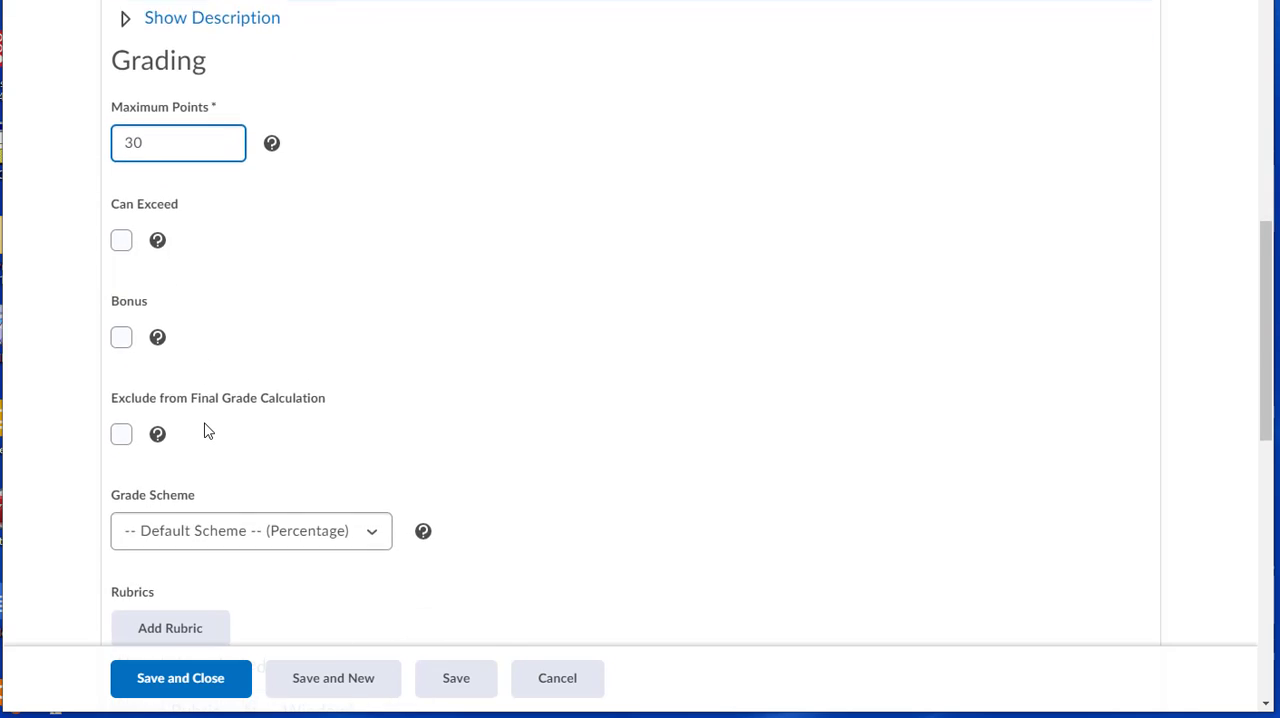
scroll(205, 430, "down", 1)
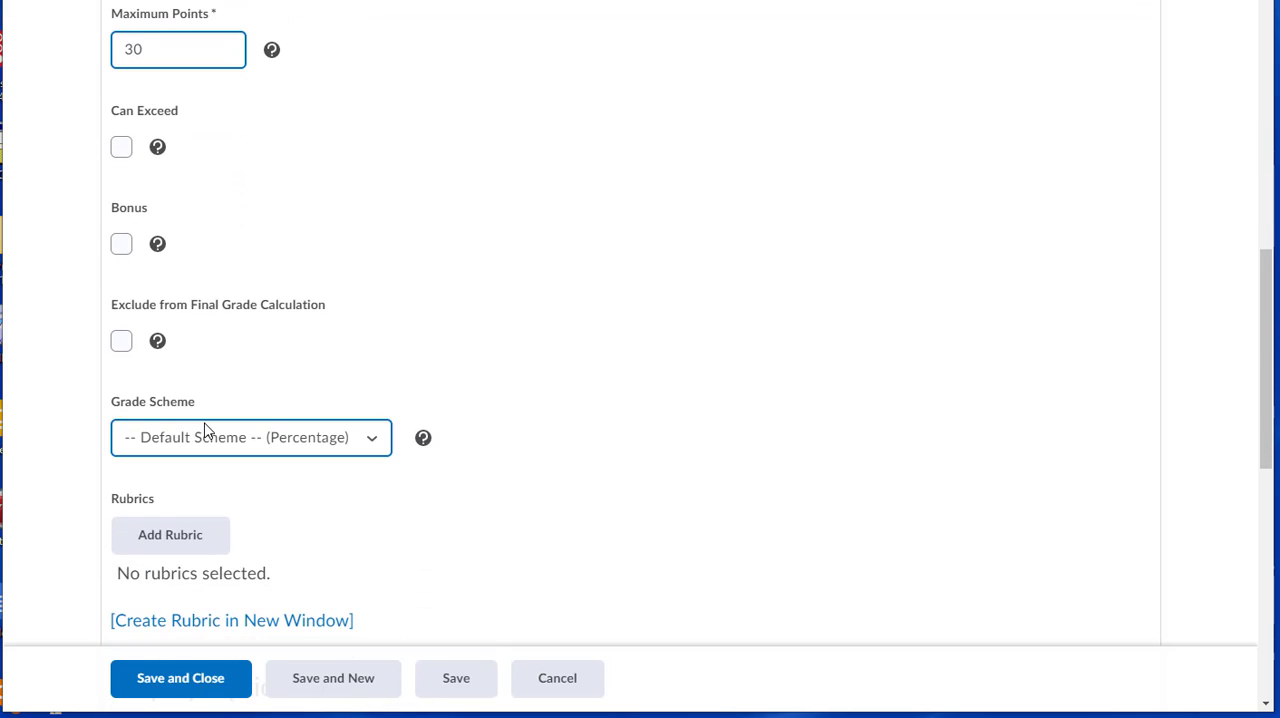
scroll(205, 430, "down", 1)
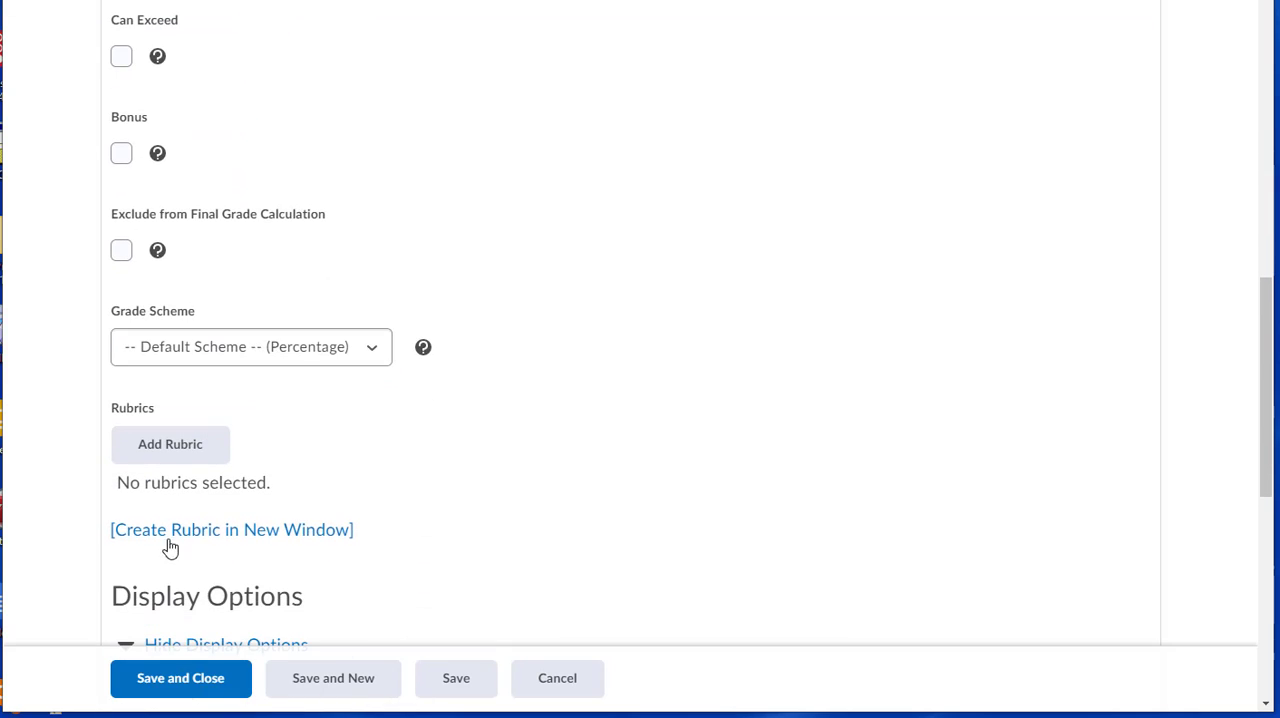
left_click(169, 541)
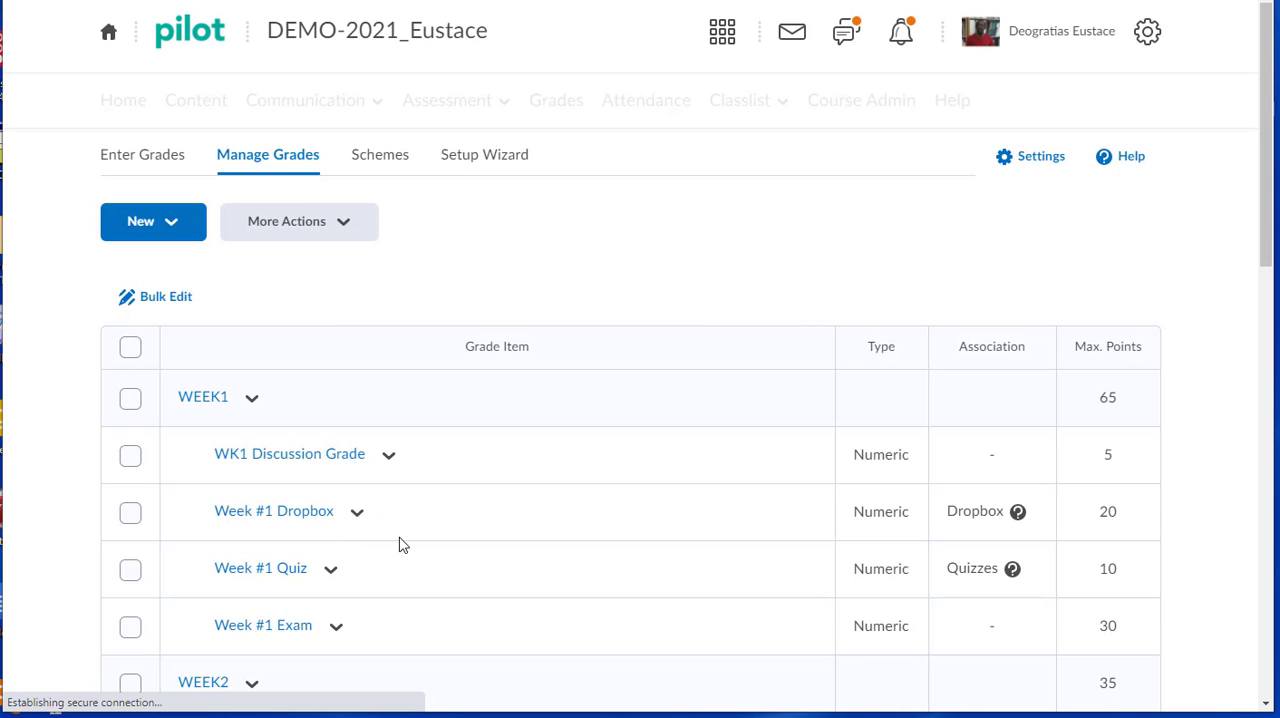
scroll(402, 543, "down", 1)
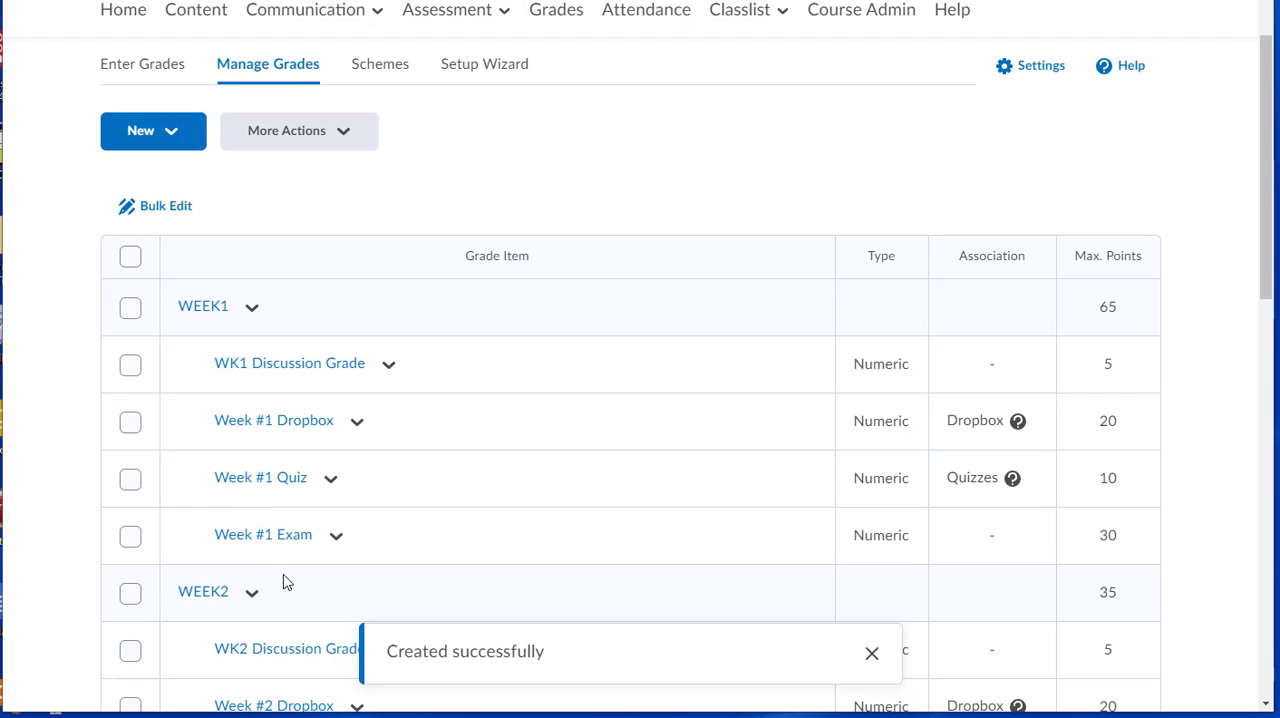